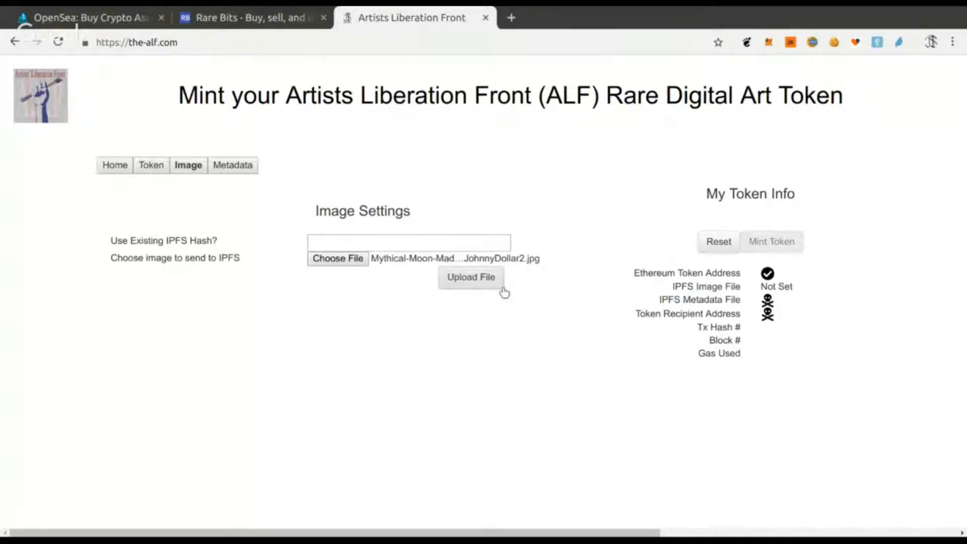
- Upload the chosen Mythical Moon image file to IPFS
left_click(480, 281)
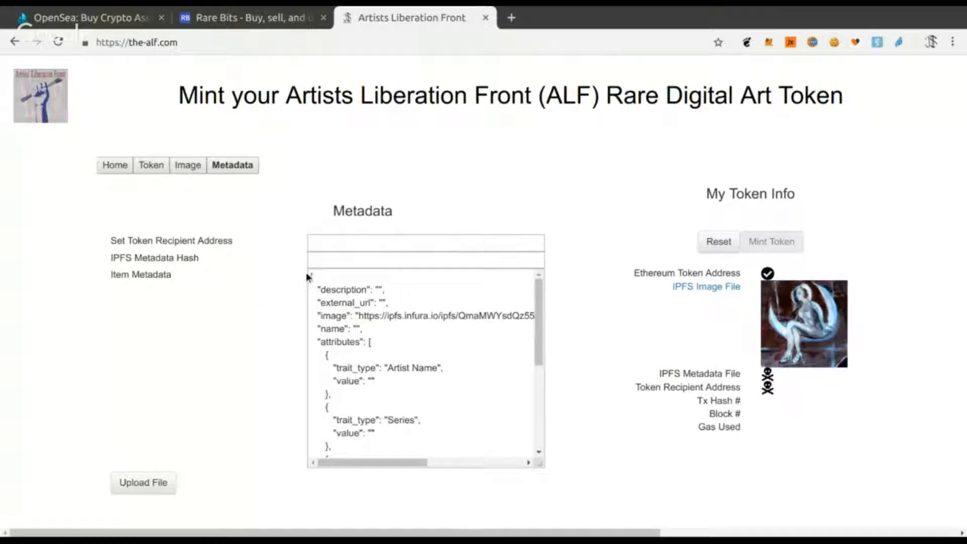
- Copy the item metadata JSON and paste it into a new untitled document in the text editor
left_click_drag(307, 276, 332, 476)
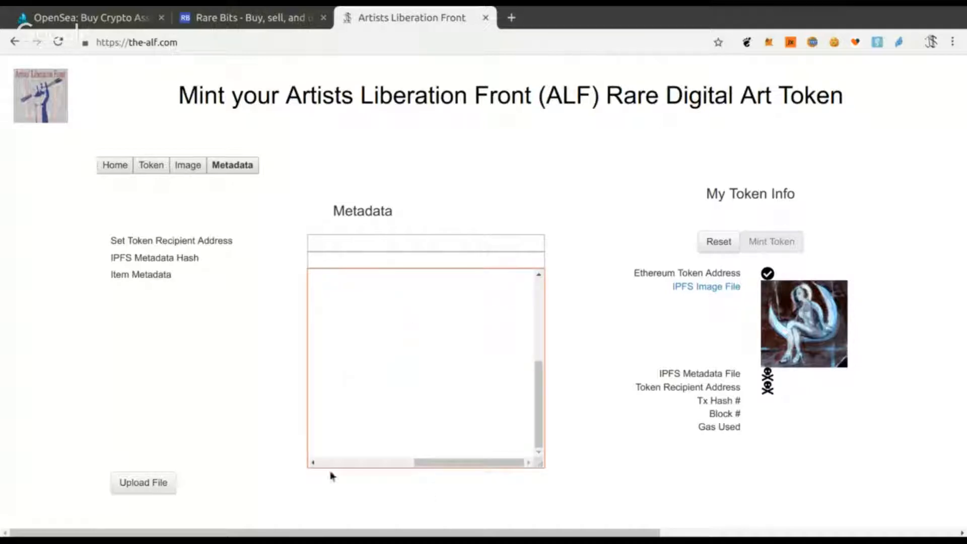
left_click_drag(440, 464, 328, 387)
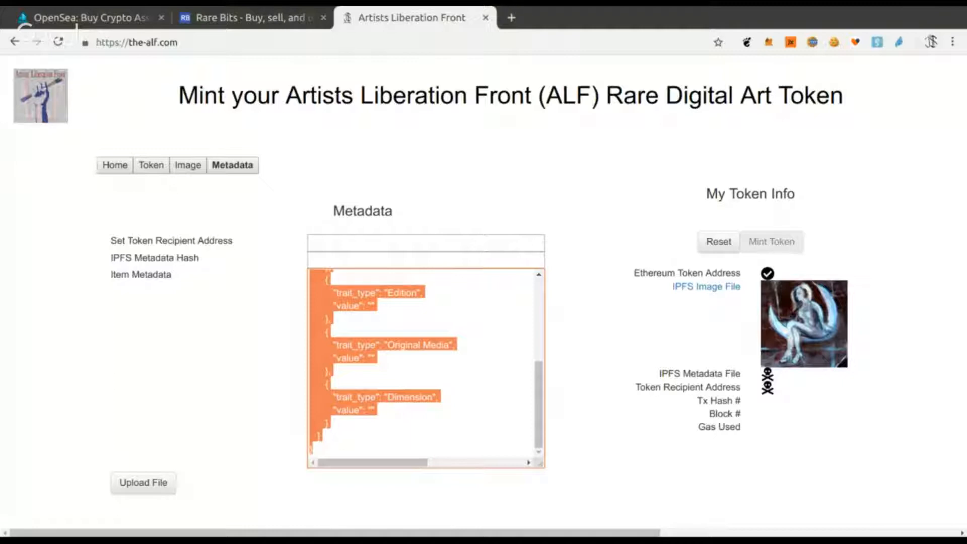
key("alt+Tab")
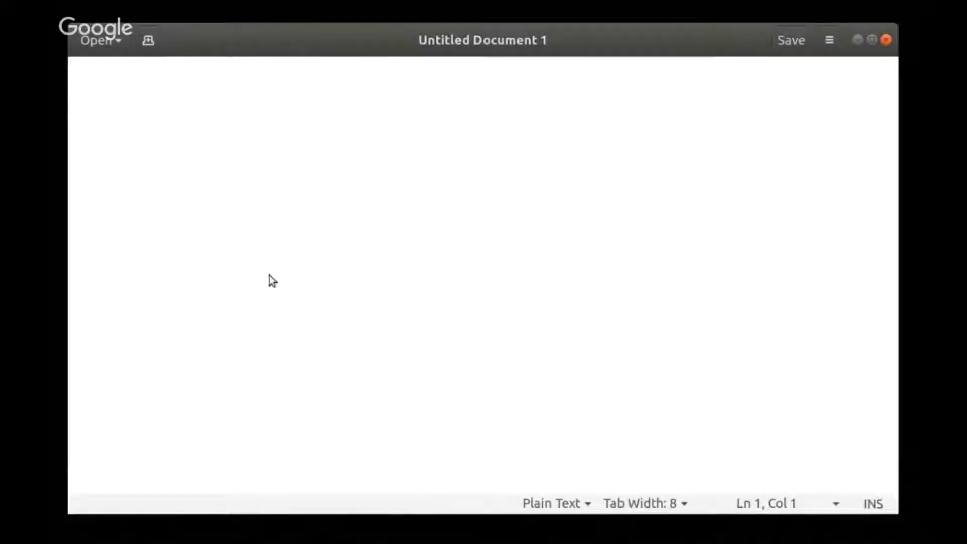
type("{    \"description\": \"\",    \"external_url\": \"\",    \"image\": \"https://ipfs.infura.io/ipfs/QmaMWYsdQz55RdX617faABem6SW9sR85K9eGj2Am8zZwjx\",    \"name\": \"\",    \"attributes\": [       {          \"trait_type\": \"Artist Name\",          \"value\": \"\"       },       {          \"trait_type\": \"Series\",          \"value\": \"\"       },       {          \"trait_type\": \"Edition\",          \"value\": \"\"       },       {          \"trait_type\": \"Original Media\",          \"value\": \"\"       },       {          \"trait_type\": \"Dimension\",          \"value\": \"\"       }    ] }")
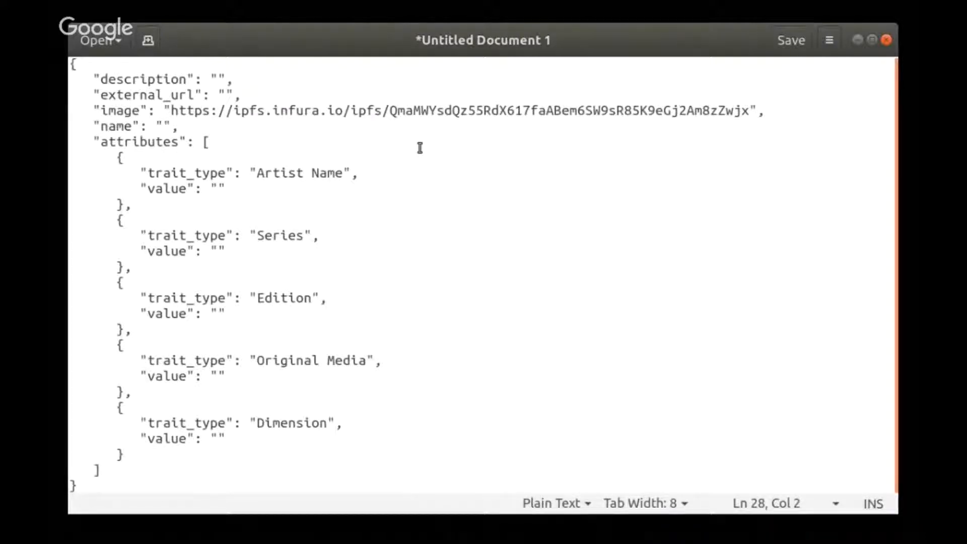
- Set the description to "Mythical Moon- detail Madness of Crowds by Johnny Dollar"
left_click(219, 81)
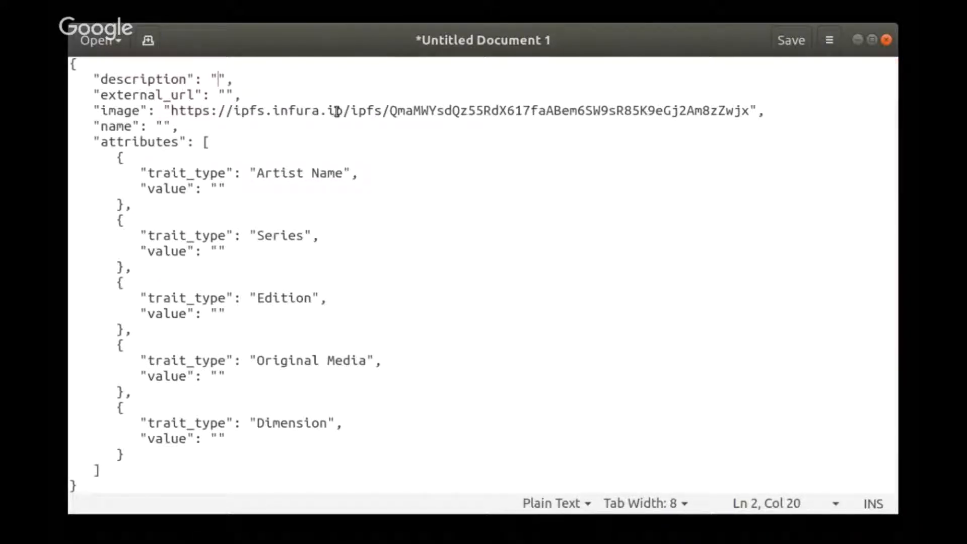
type("Mythi")
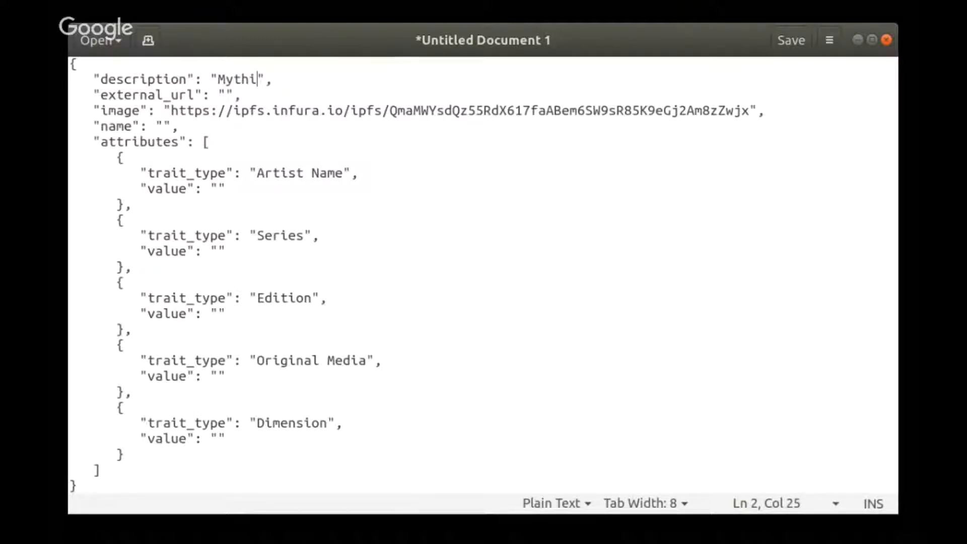
type("cal ")
type("Moon")
key("BackSpace")
type("on")
key("BackSpace")
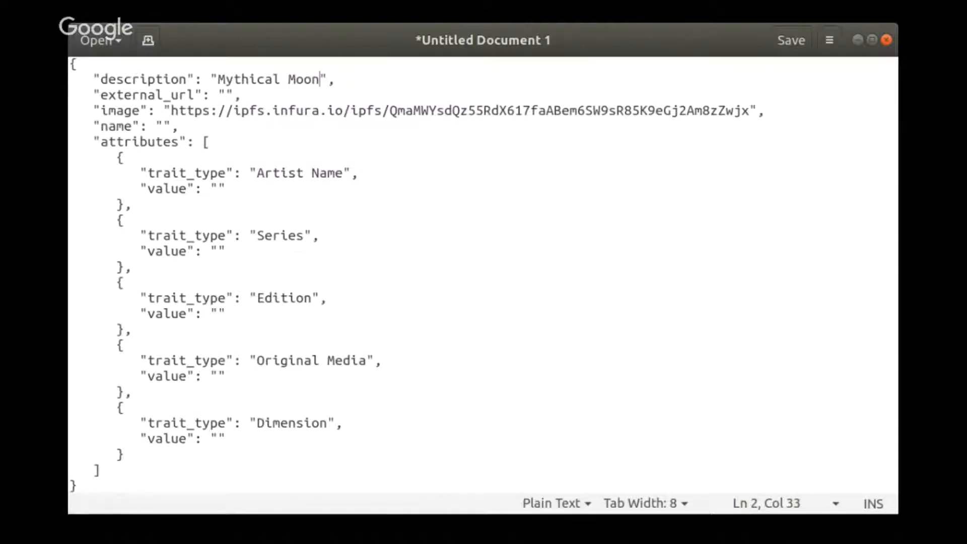
type("- detail")
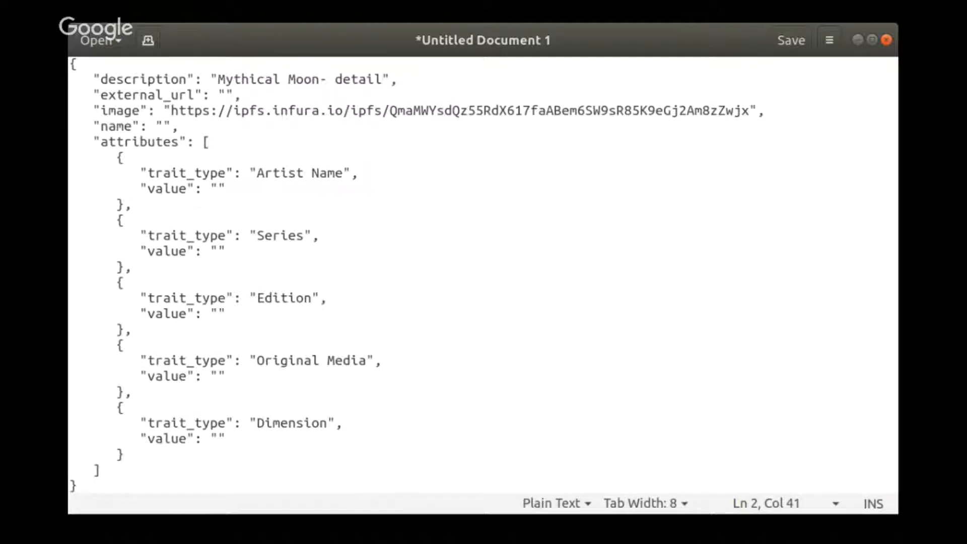
type(" Madness of")
type(" Crow")
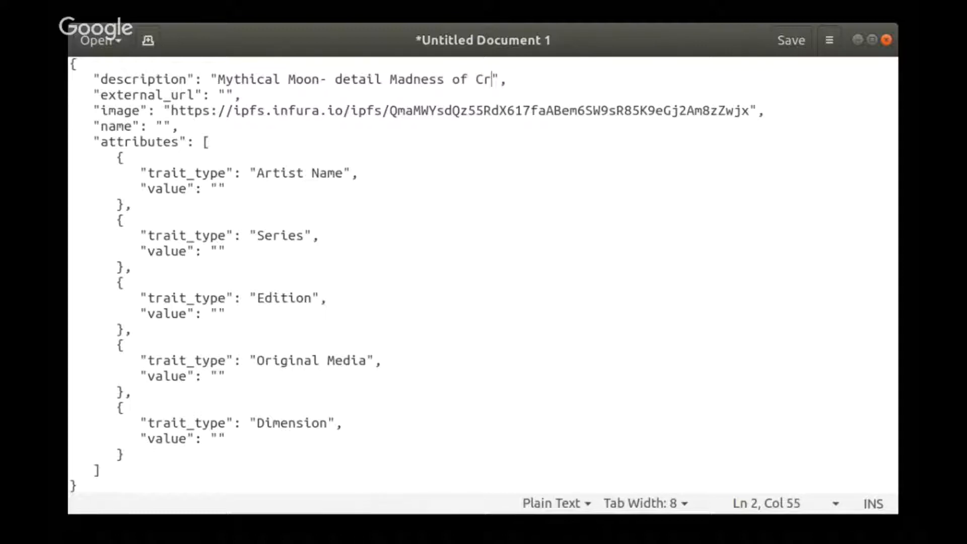
type("ds")
type(" by John")
type("nyt")
key("BackSpace")
key("BackSpace")
type("Dollar")
left_click(229, 94)
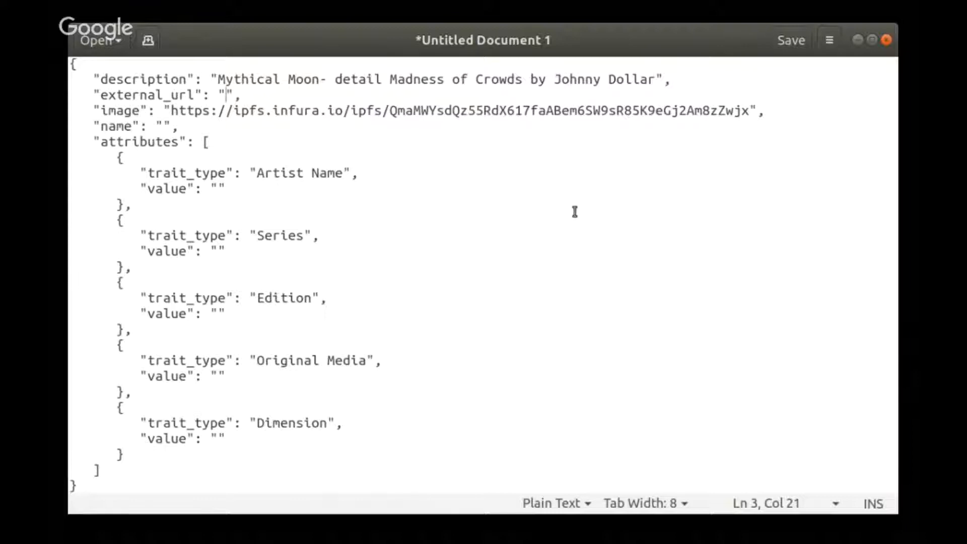
type("ht")
type("tp")
type("s://ww")
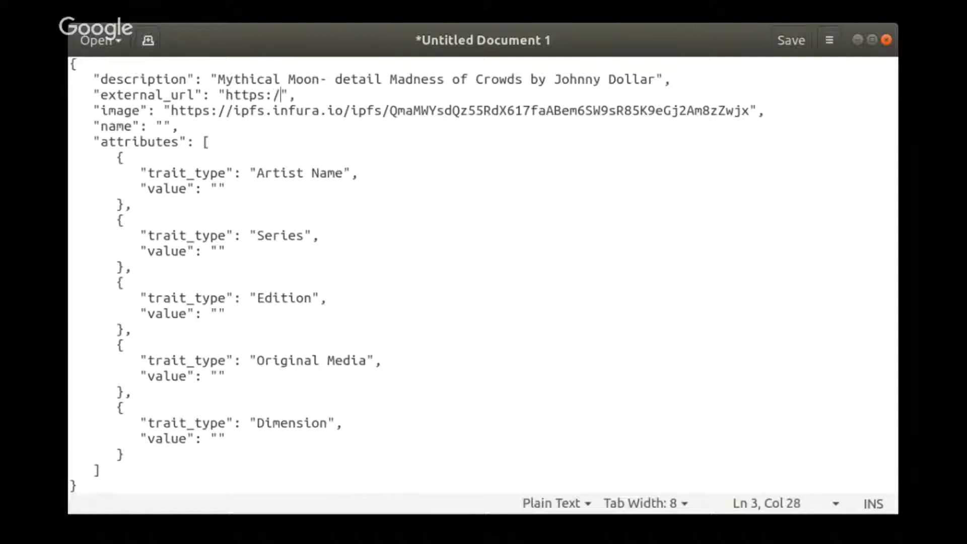
type("w.johnnydollar.biz")
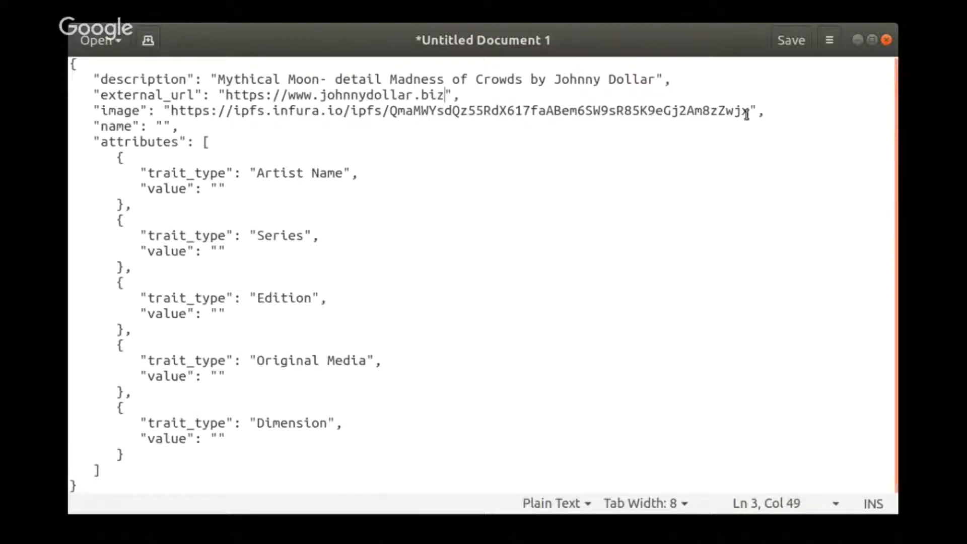
- Set the name to "The Mythical Moon"
left_click(161, 126)
type("Mythical Moon")
left_click(162, 126)
type("The")
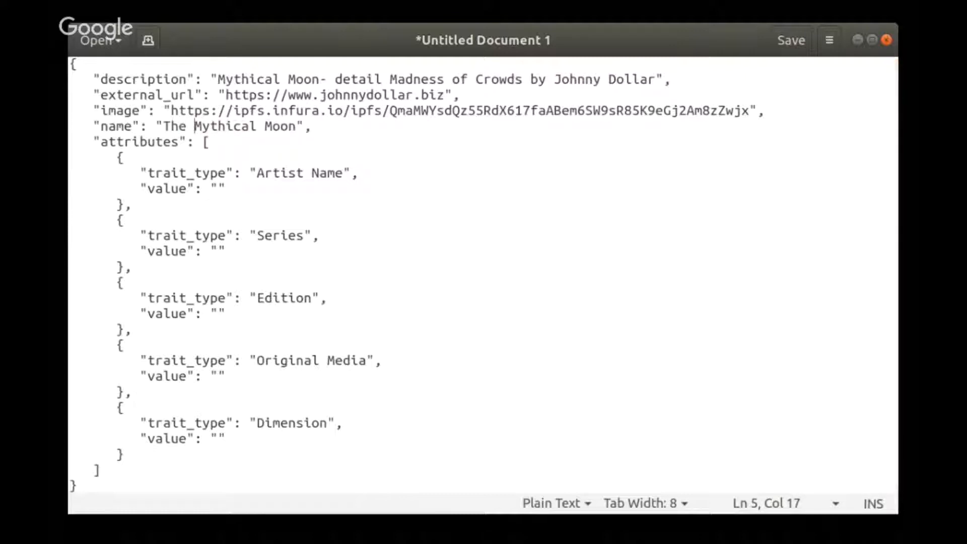
- Set the Artist Name attribute's value to "Johnny Dollar"
left_click(218, 187)
type("Johnny Dollar")
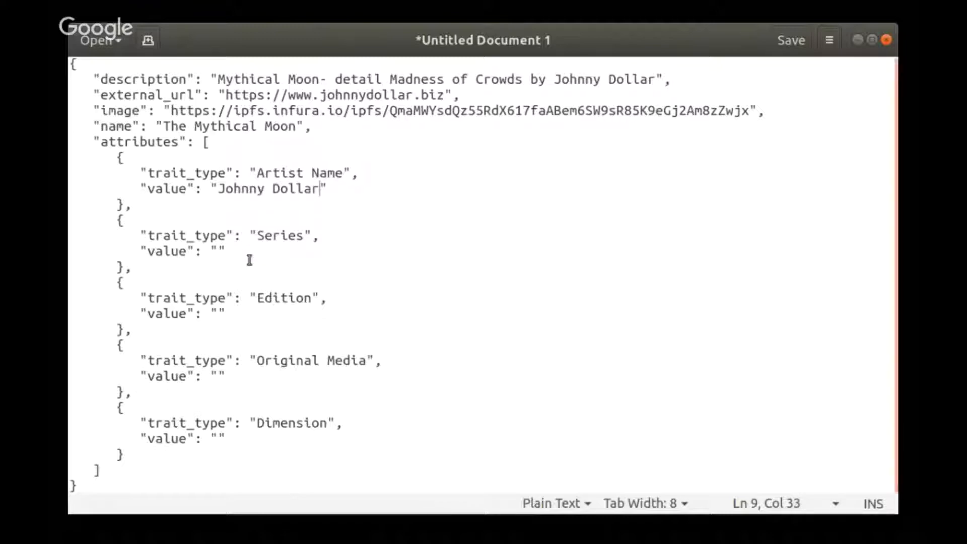
- Set the Series attribute's value to "Madness of Crowds"
left_click(218, 251)
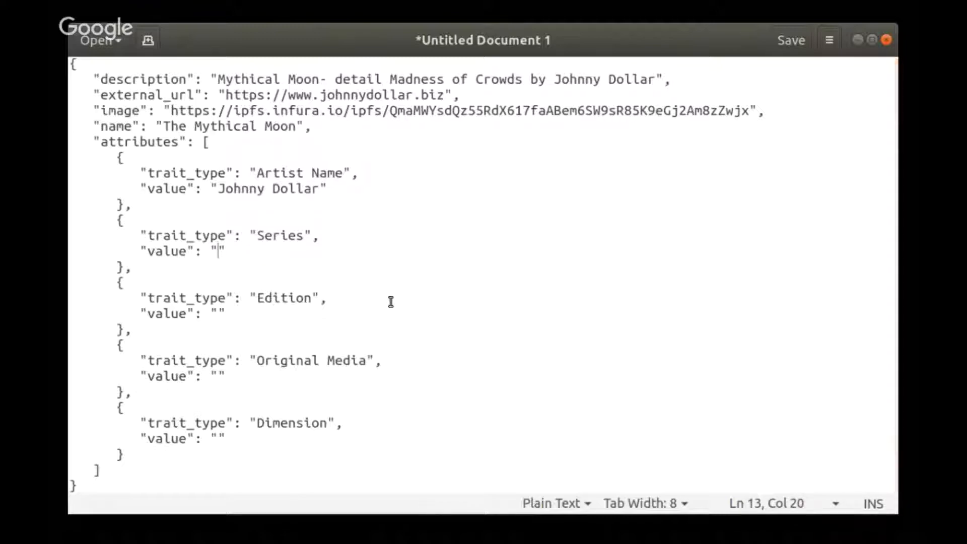
type("Maddn")
key("BackSpace")
key("BackSpace")
type("dn")
key("BackSpace")
type("nes")
type(" of")
key("BackSpace")
key("BackSpace")
key("BackSpace")
key("BackSpace")
type("s of Crowds")
left_click(248, 252)
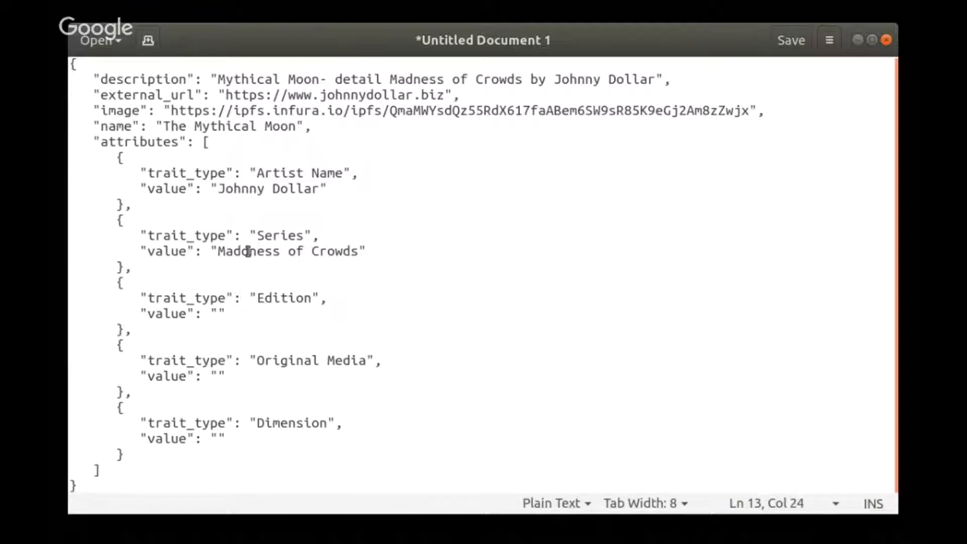
key("BackSpace")
- Set the Edition attribute's value to "1 of 9"
left_click(318, 325)
left_click(217, 312)
left_click(224, 315)
type("1 of ")
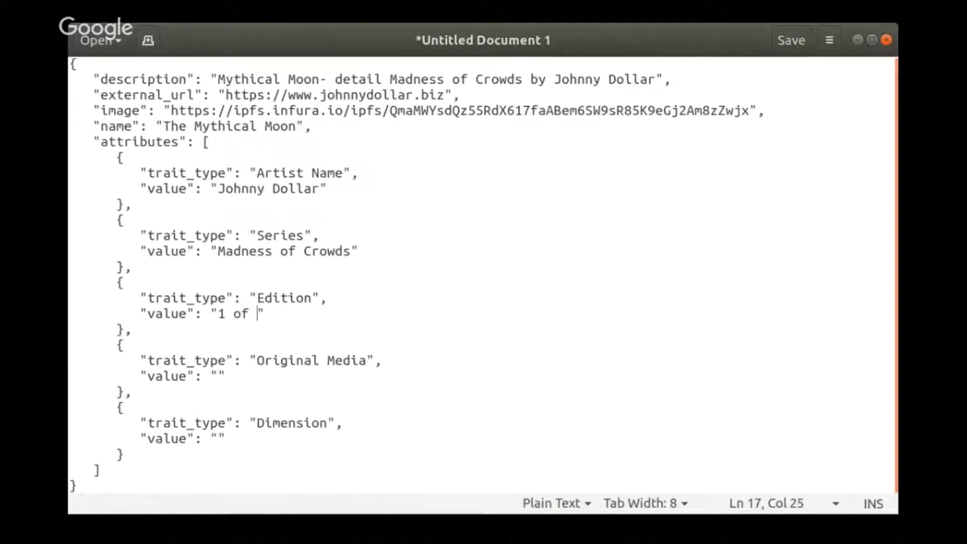
type("9")
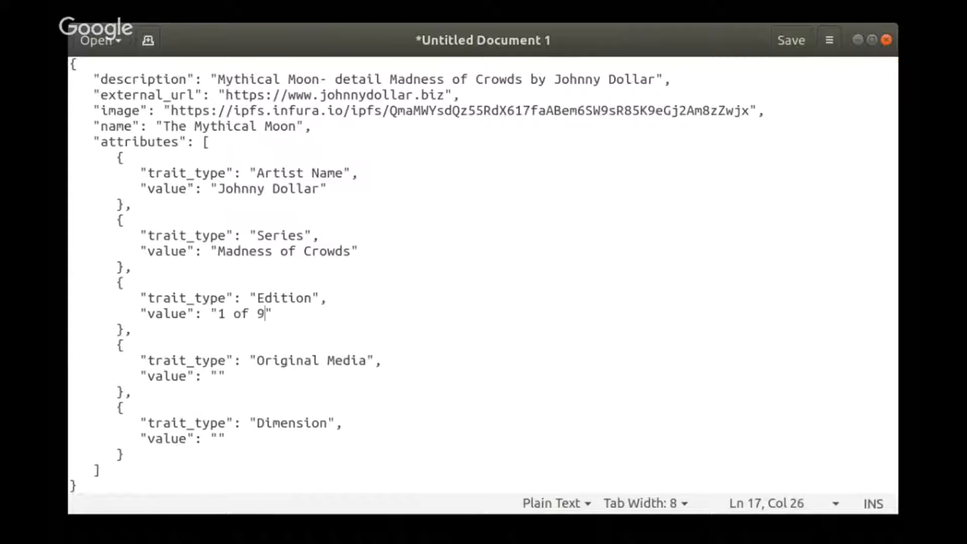
- Set the Original Media attribute's value to "Acrylic on Canvas"
left_click(219, 376)
type("Ar")
key("BackSpace")
type("cru")
key("BackSpace")
type("ylic ")
type("on ")
type("Canvas")
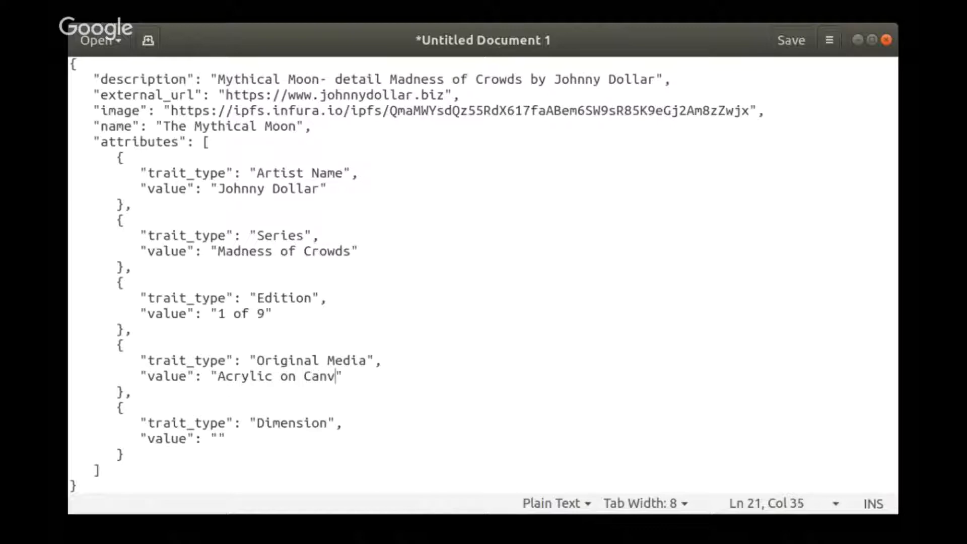
- Set the Dimension attribute's value to "5 x 5 inches"
left_click(217, 436)
type("4")
type(" x")
key("BackSpace")
key("BackSpace")
key("BackSpace")
key("BackSpace")
type("5 x 5 inches")
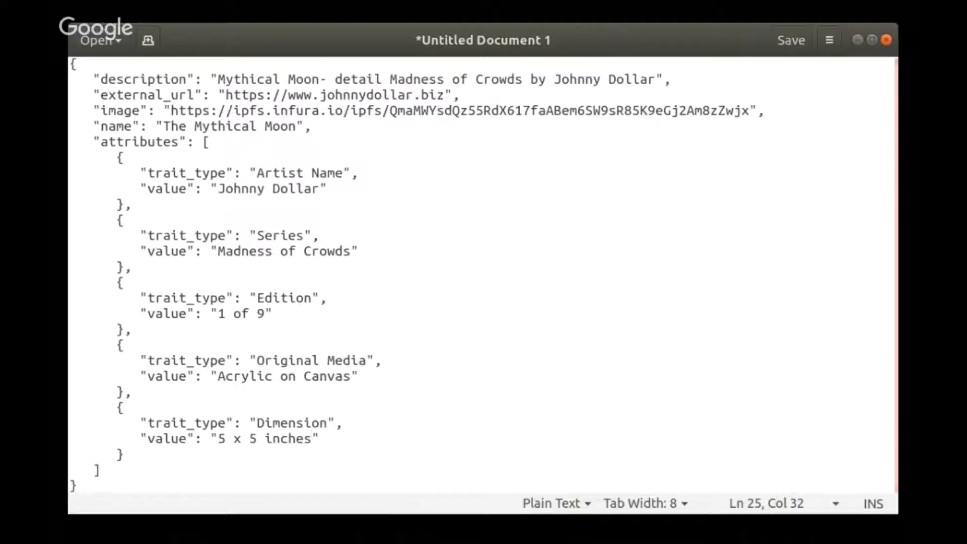
- Rename the Dimension trait_type to "Haiku"
double_click(295, 419)
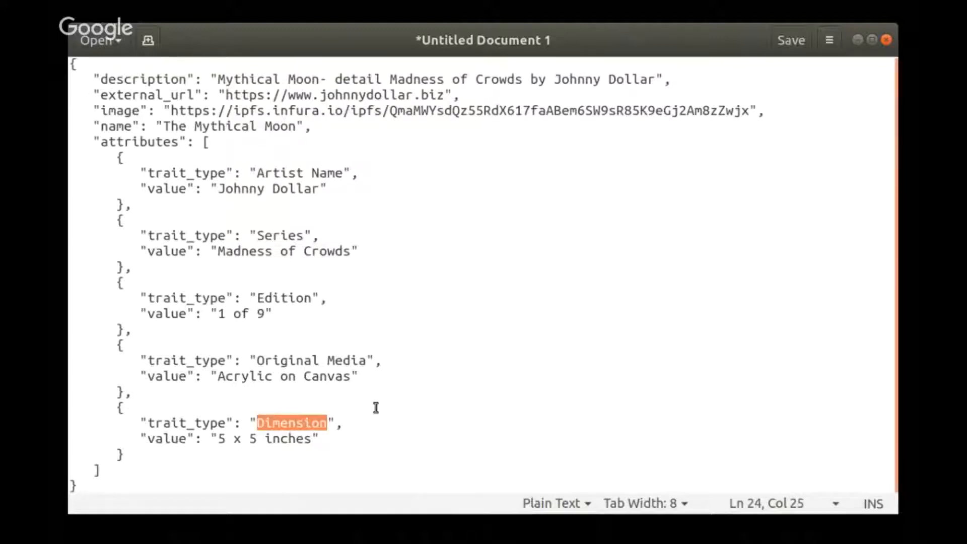
type("Haiku")
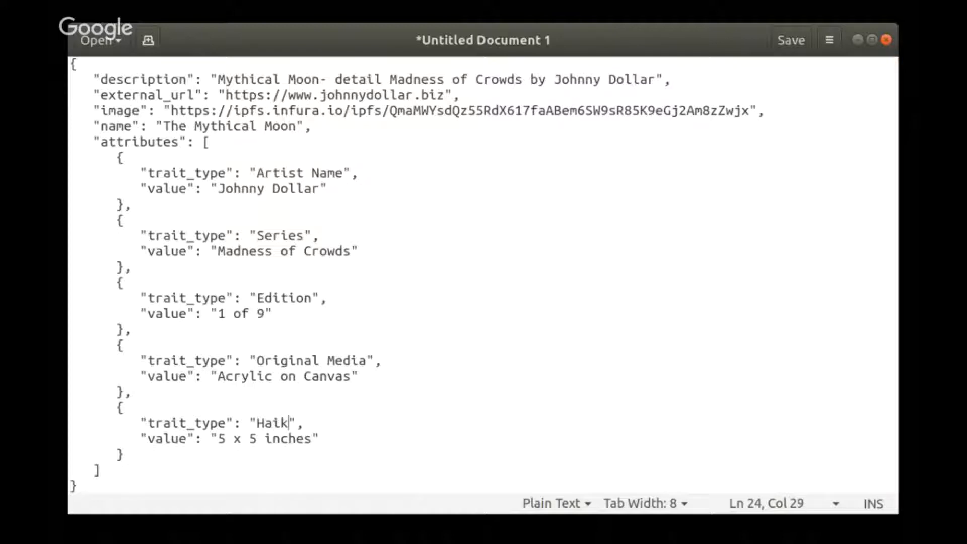
- Replace the last attribute's value with "oh looking up to, the mythical moon and I waited for my lambo"
left_click_drag(218, 438, 315, 441)
type("oh")
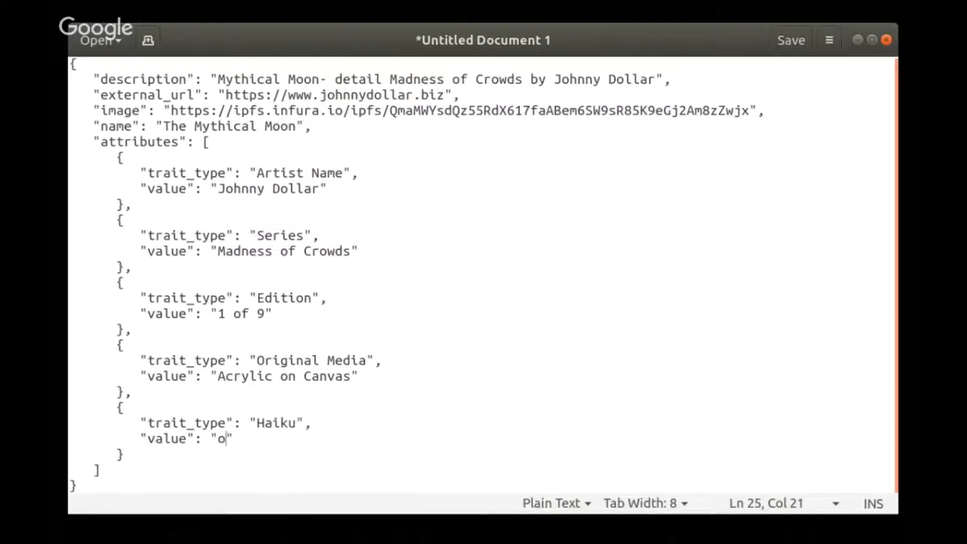
type(" lookin")
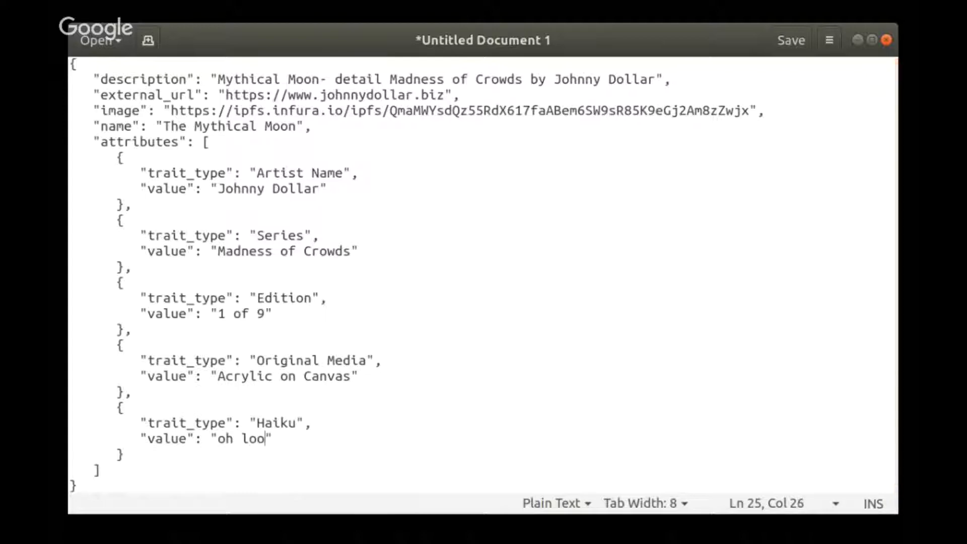
type("g")
type("to")
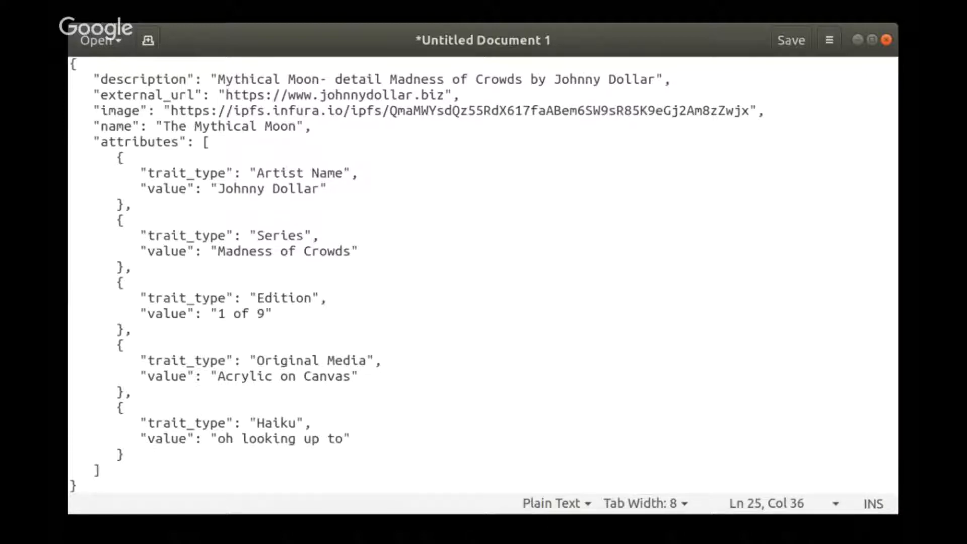
type(", the m")
type("ytic")
key("BackSpace")
key("BackSpace")
key("BackSpace")
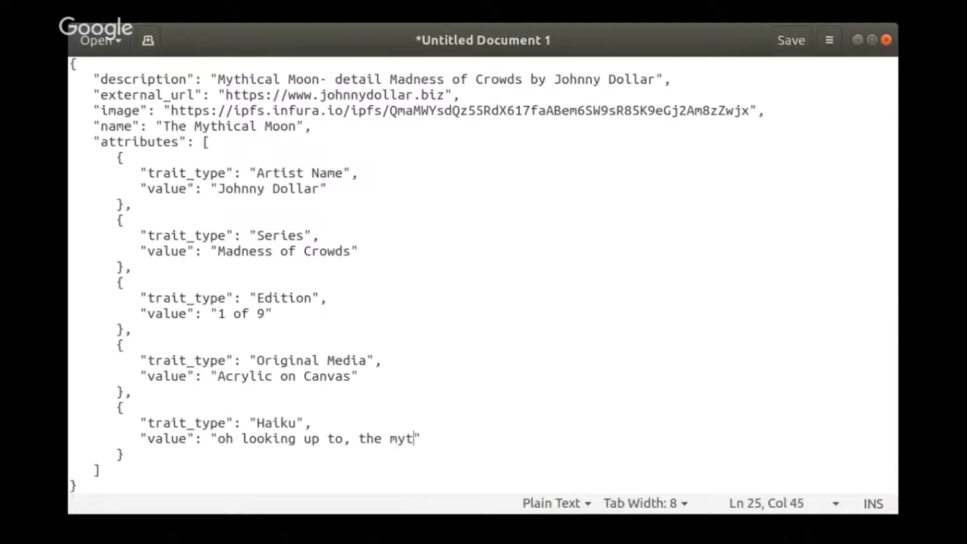
type("thical moon")
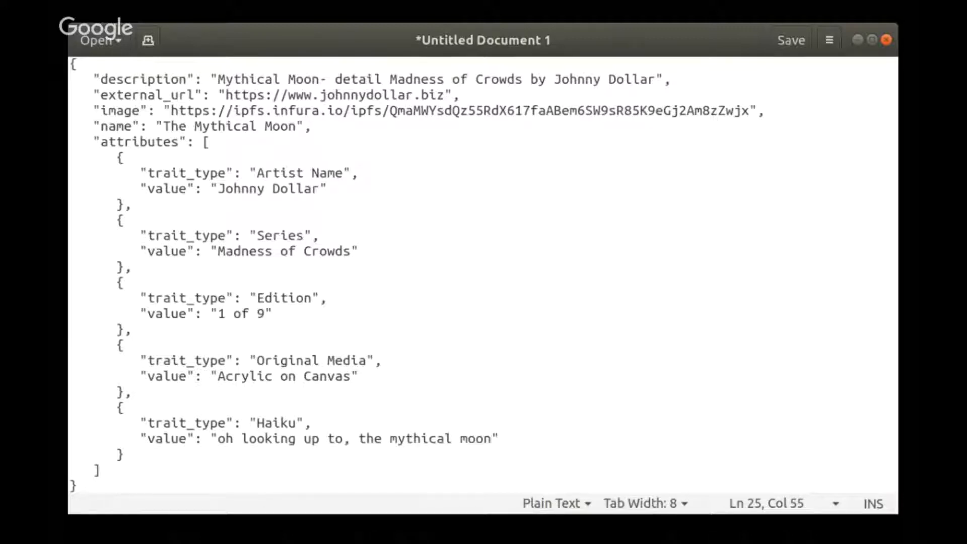
type(" and ")
type("a")
key("BackSpace")
type("I waitied")
key("BackSpace")
key("BackSpace")
key("BackSpace")
type("ed for my ")
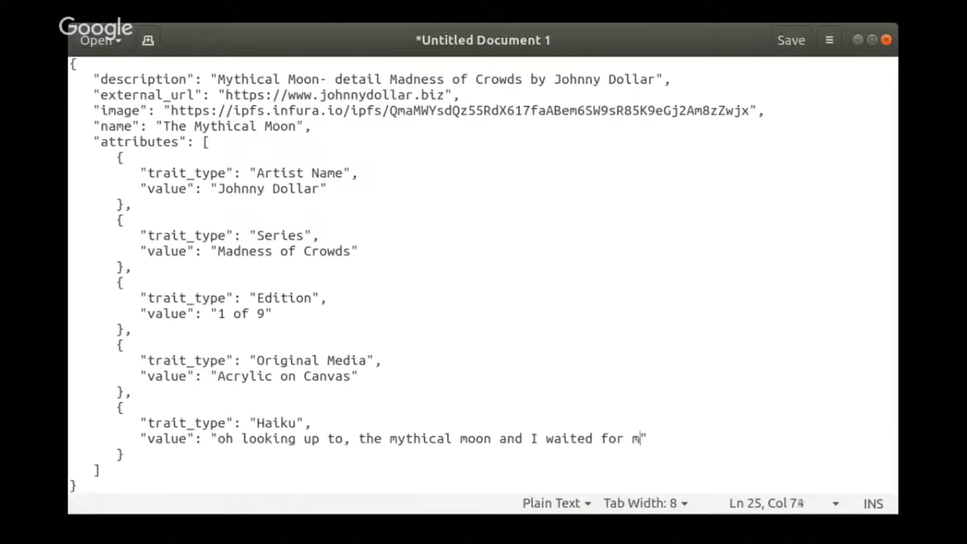
type("lambo")
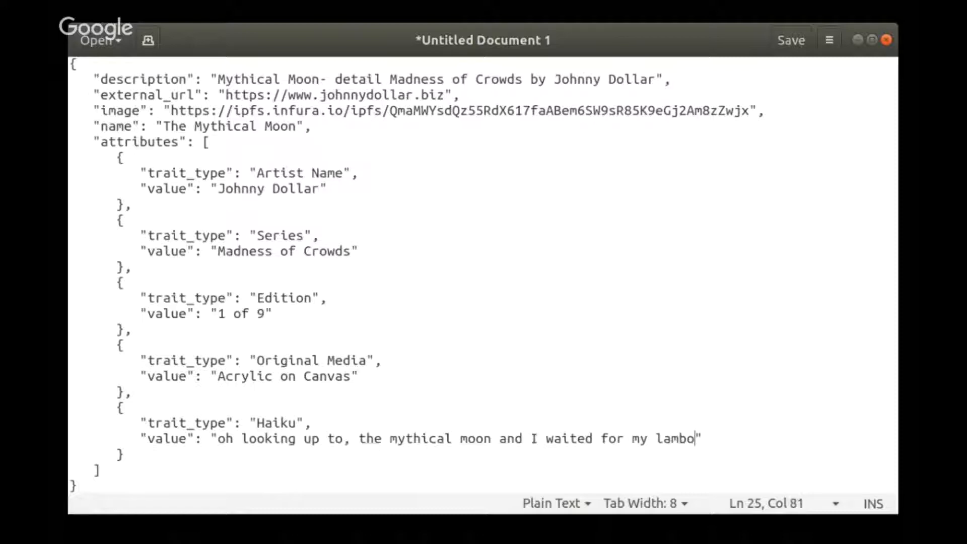
- Erase the haiku text and set the last attribute's value back to "5 x 5 inches"
key("BackSpace")
key("BackSpace")
key("BackSpace")
key("BackSpace")
key("BackSpace")
key("BackSpace")
key("BackSpace")
key("BackSpace")
key("BackSpace")
key("BackSpace")
key("BackSpace")
key("BackSpace")
key("BackSpace")
key("BackSpace")
key("BackSpace")
key("BackSpace")
key("BackSpace")
key("BackSpace")
key("BackSpace")
key("BackSpace")
key("BackSpace")
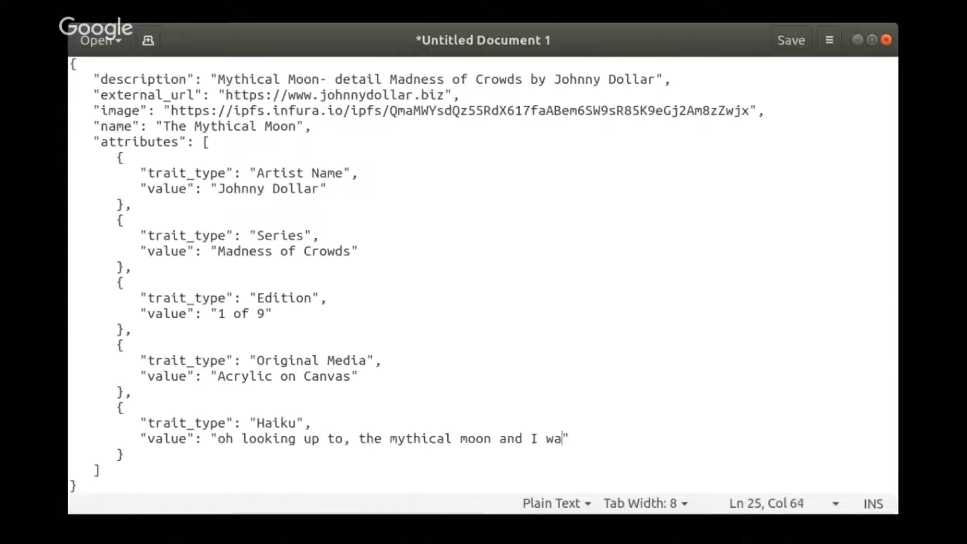
key("BackSpace")
key("BackSpace")
key("BackSpace")
key("BackSpace")
key("BackSpace")
key("BackSpace")
key("BackSpace")
key("BackSpace")
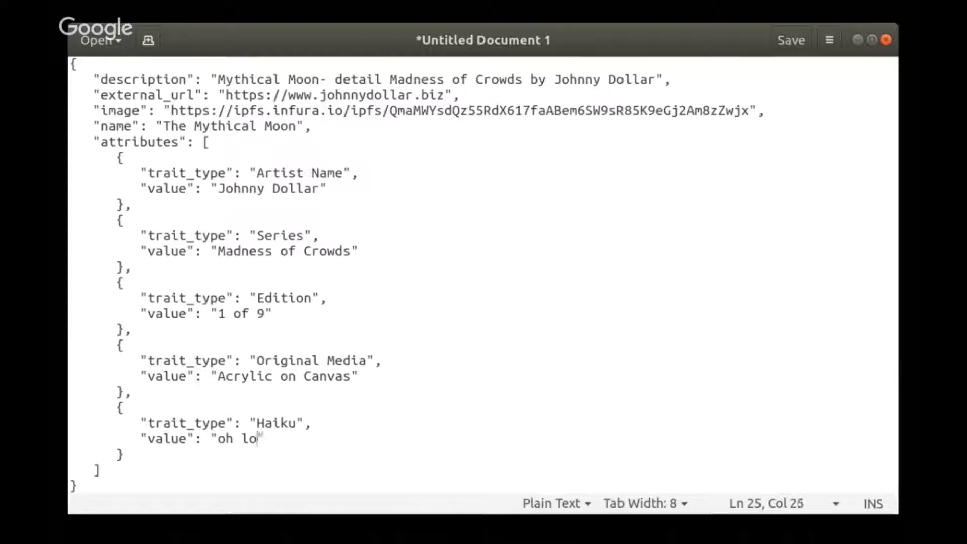
type("5 x5 inches")
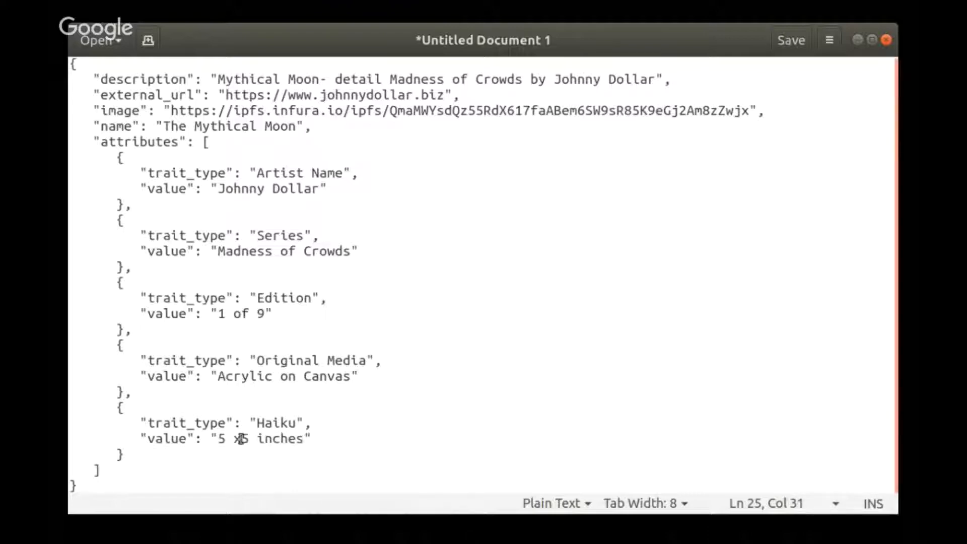
- Rename the last attribute's trait_type back to "Dimension"
left_click(242, 438)
left_click_drag(258, 422, 308, 421)
type("Deme")
key("Page_Up")
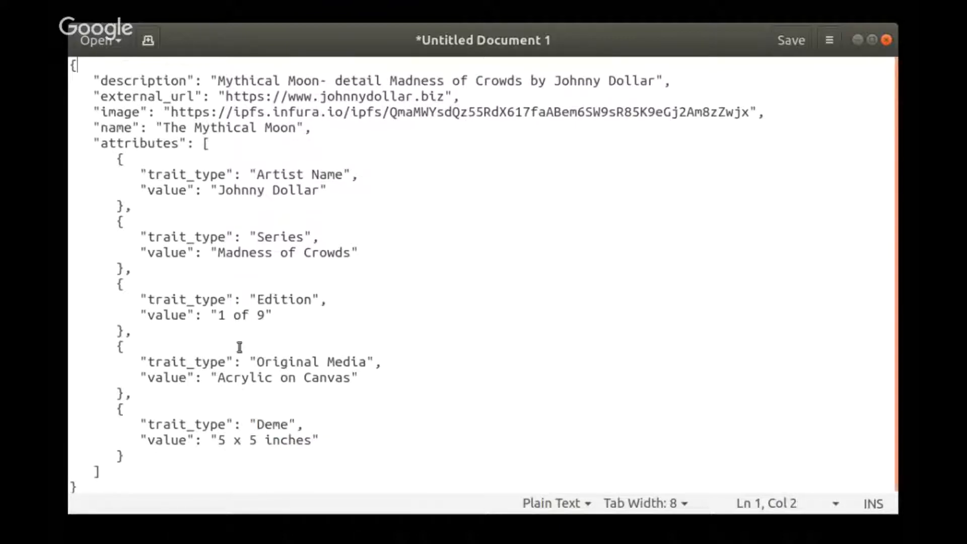
left_click(286, 420)
key("BackSpace")
key("BackSpace")
key("BackSpace")
type("imension")
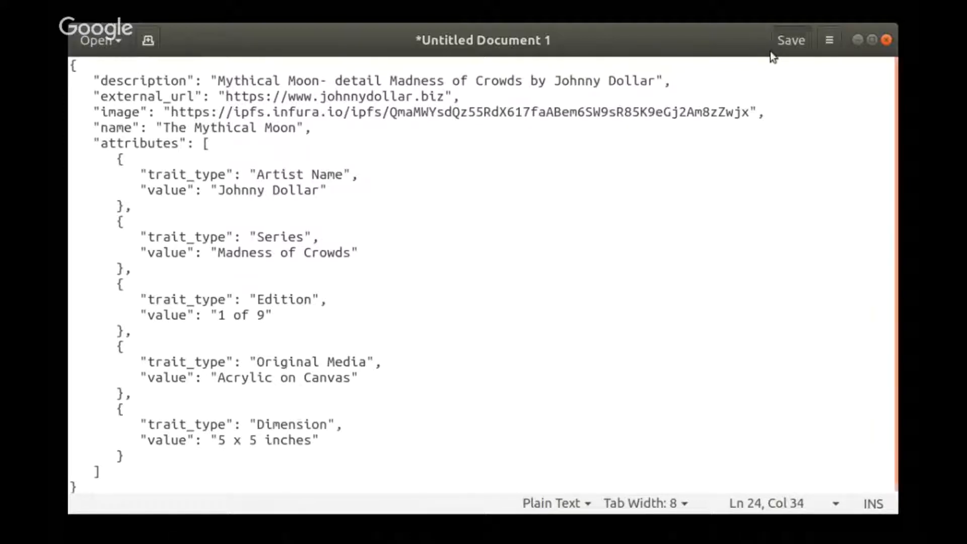
- Copy the entire metadata JSON from the text editor
left_click(310, 467)
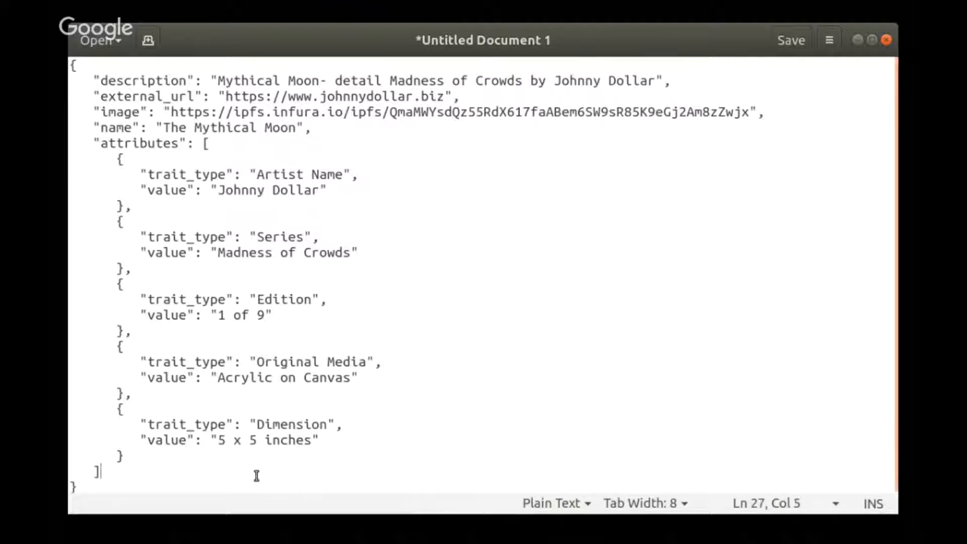
left_click(81, 487)
left_click_drag(81, 486, 54, 59)
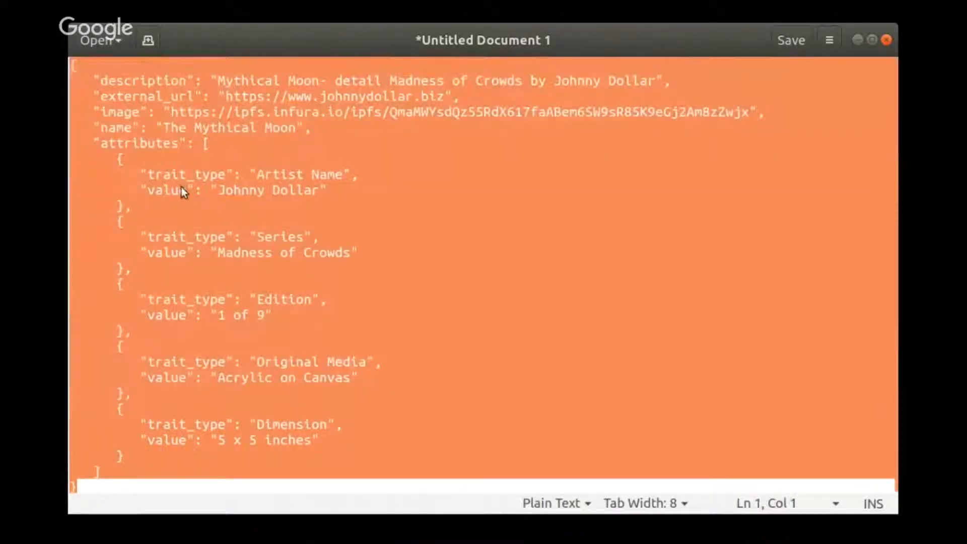
key("ctrl+c")
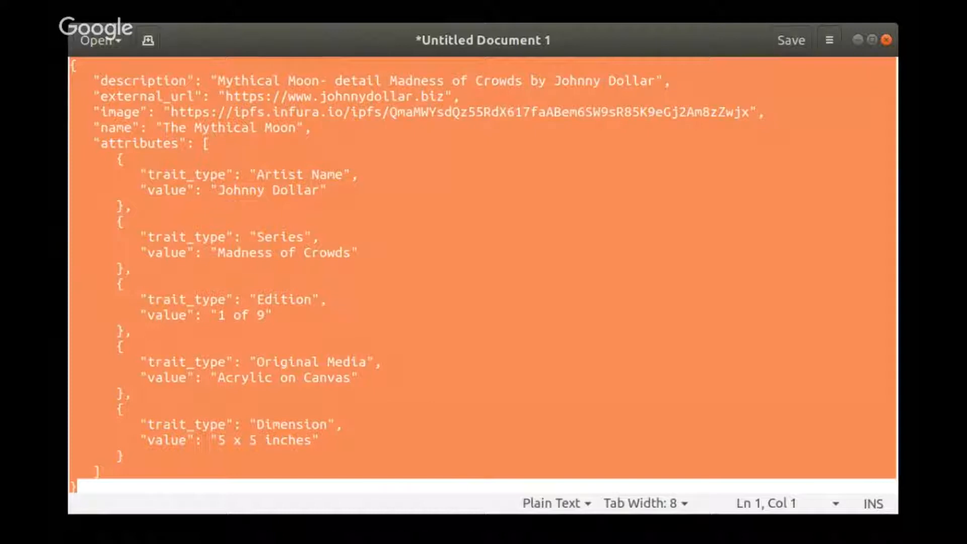
- Paste the JSON into the Item Metadata box on the ALF mint page and upload the metadata file
key("alt+Tab")
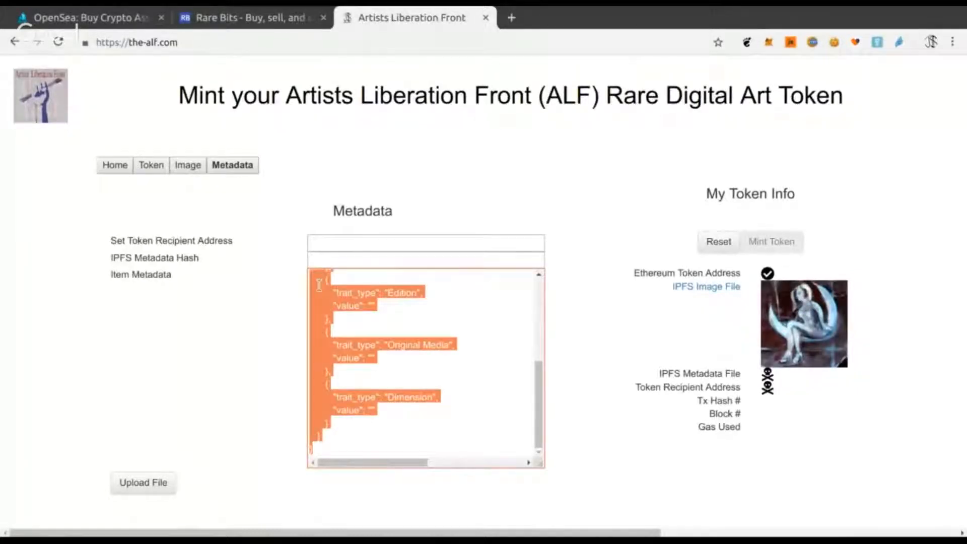
key("ctrl+v")
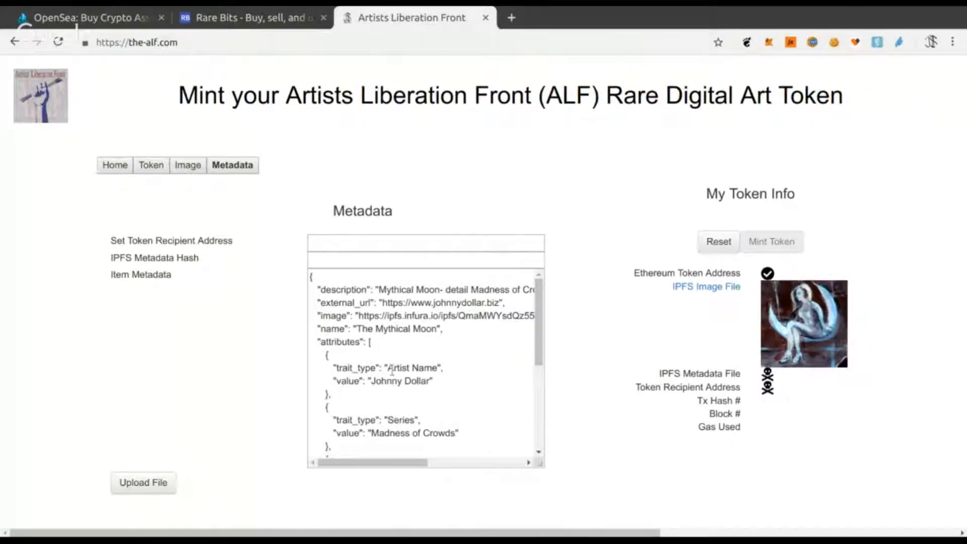
scroll(392, 371, "down", 4)
scroll(410, 378, "down", 3)
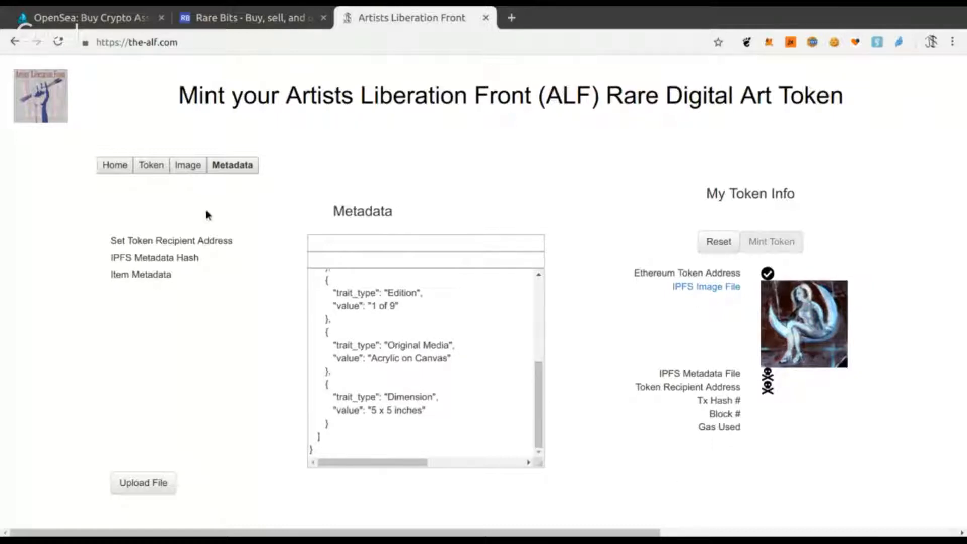
left_click(139, 483)
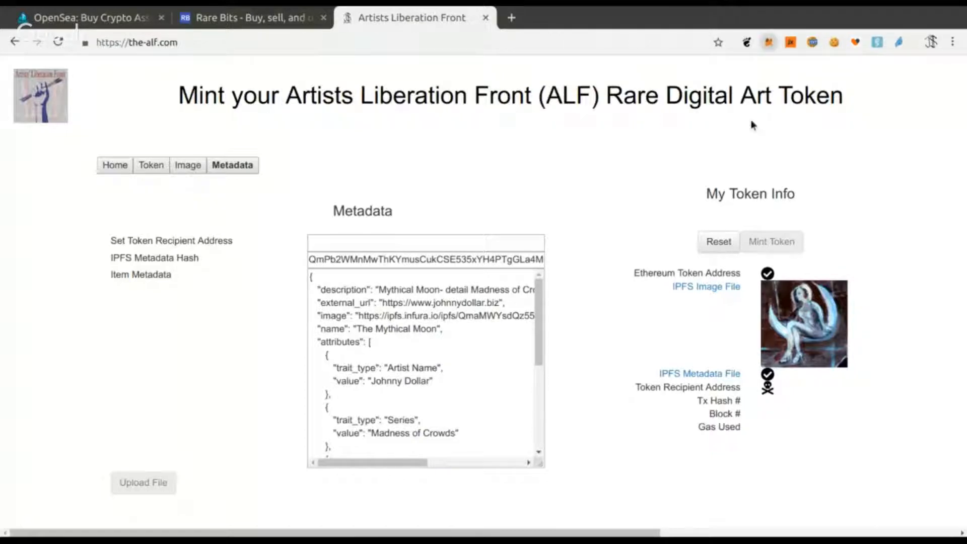
- Copy the wallet's account address and set it as the token recipient address
left_click(768, 42)
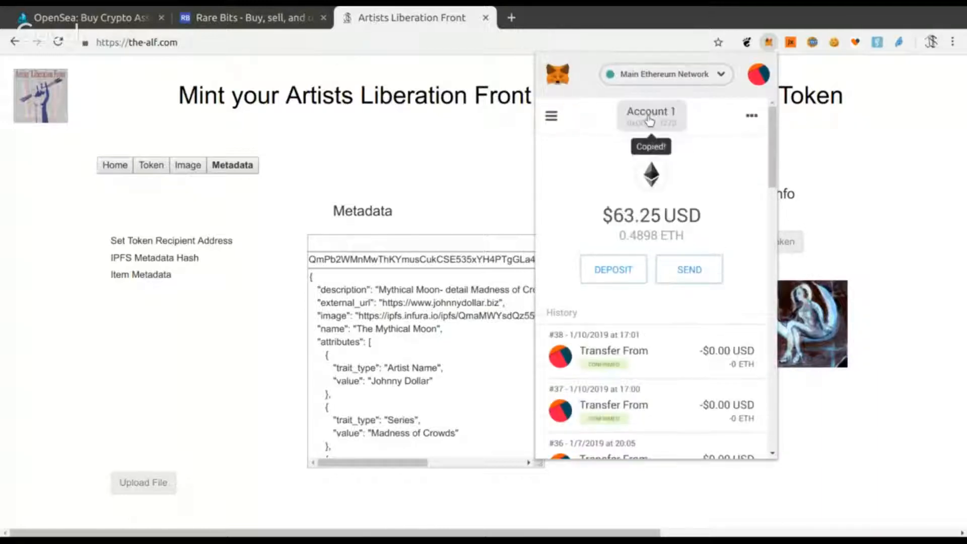
left_click(478, 163)
left_click(395, 245)
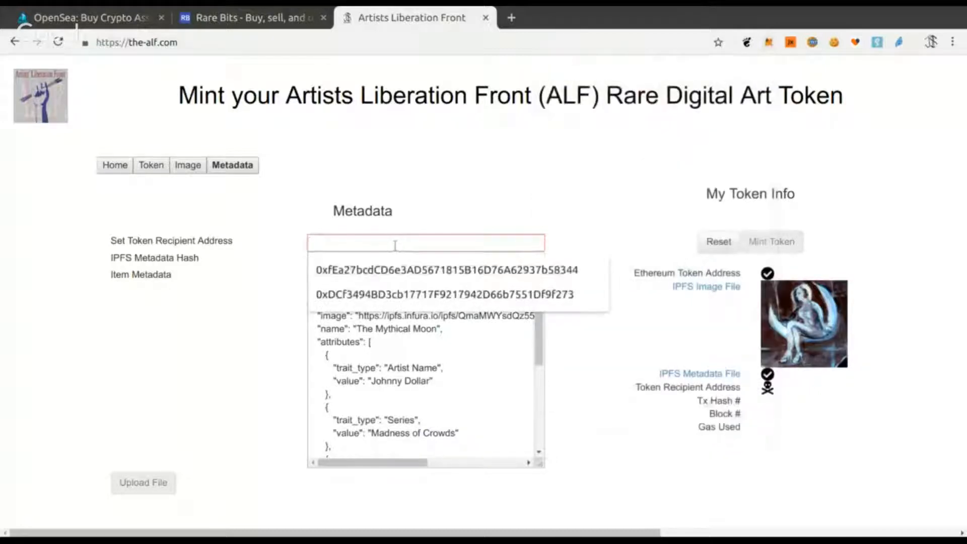
left_click(444, 294)
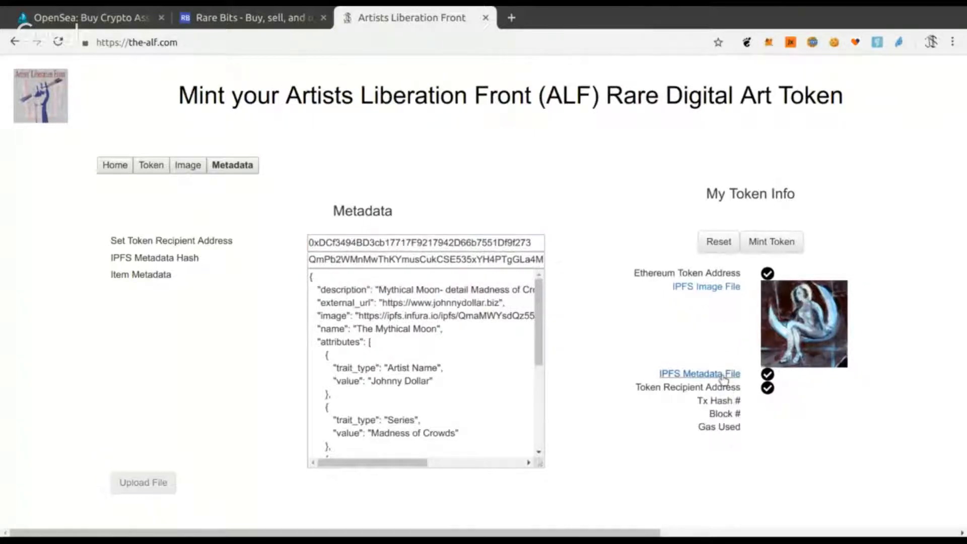
- Mint the token and open its transaction hash on Etherscan, then return to the mint page
left_click(779, 243)
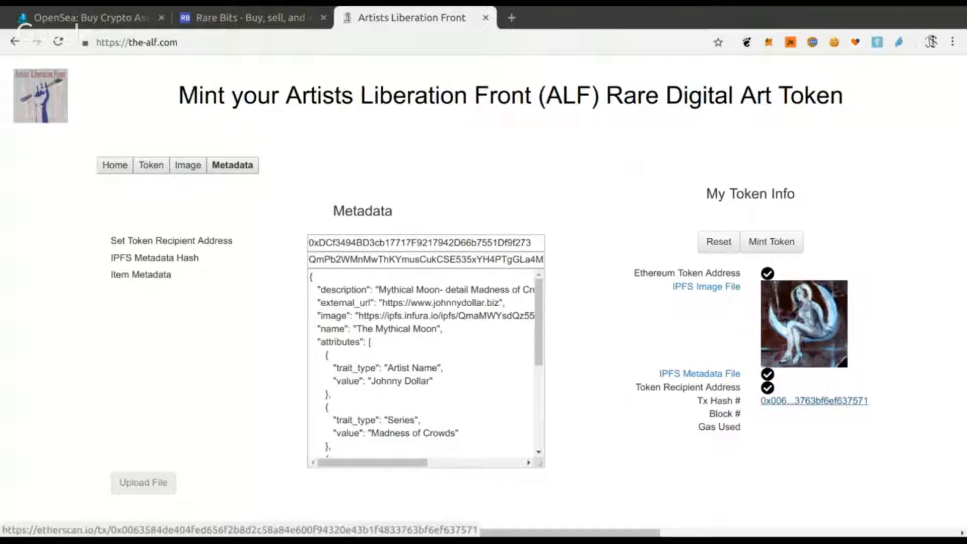
left_click(787, 403)
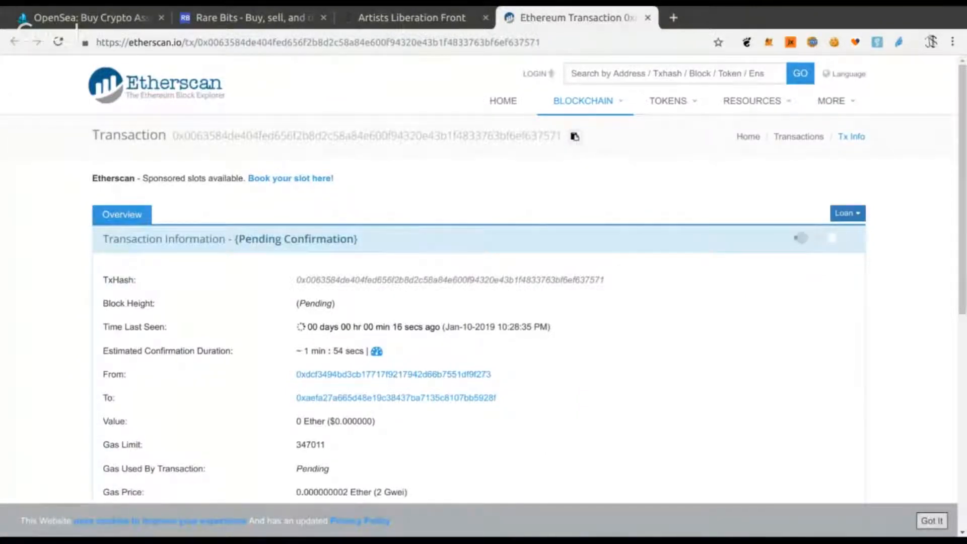
left_click(648, 18)
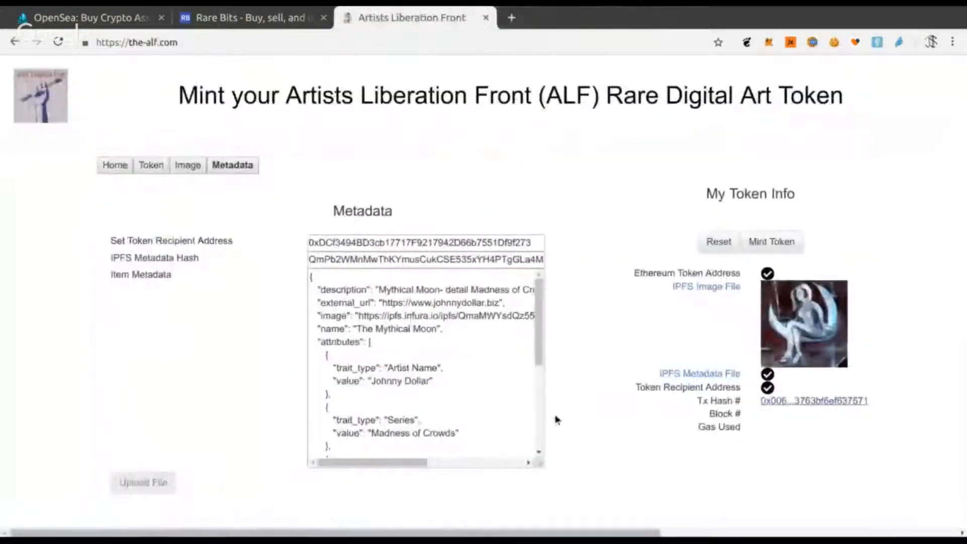
- Examine the OpenSea account's items and the Benny's Blues asset page with its properties
left_click(85, 21)
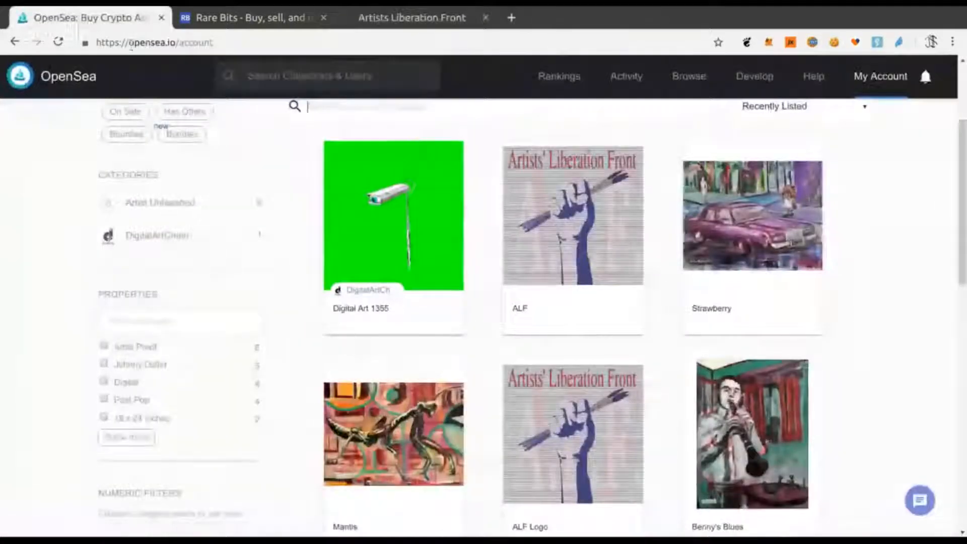
left_click(58, 41)
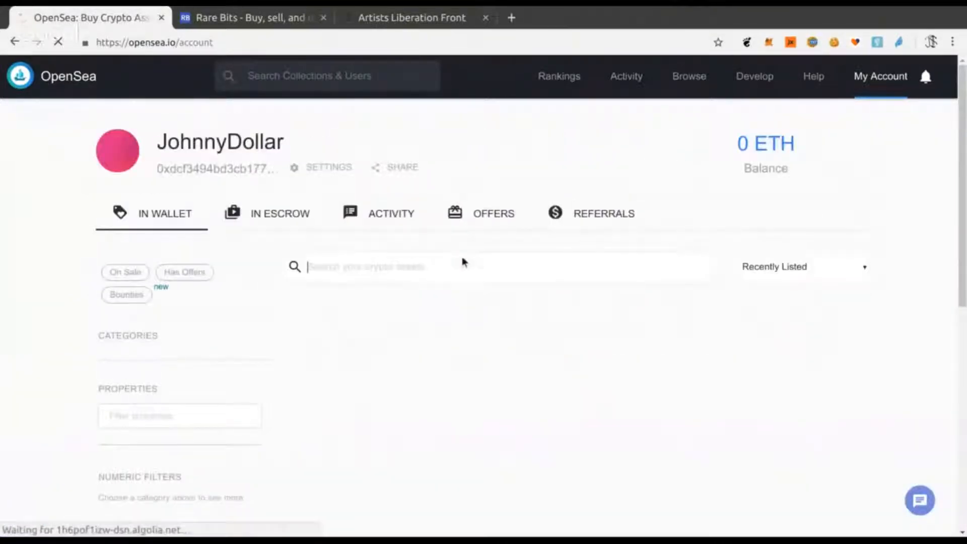
scroll(458, 312, "down", 4)
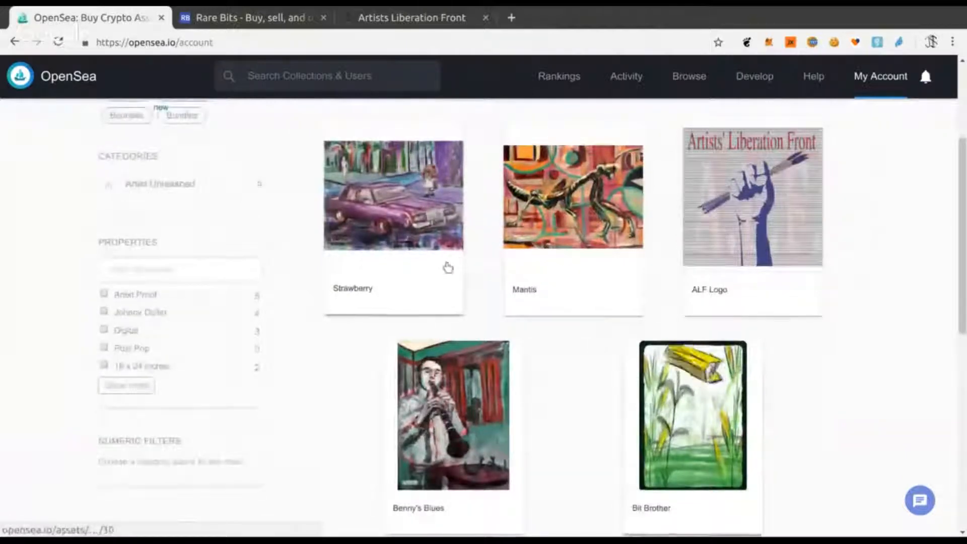
scroll(438, 282, "up", 2)
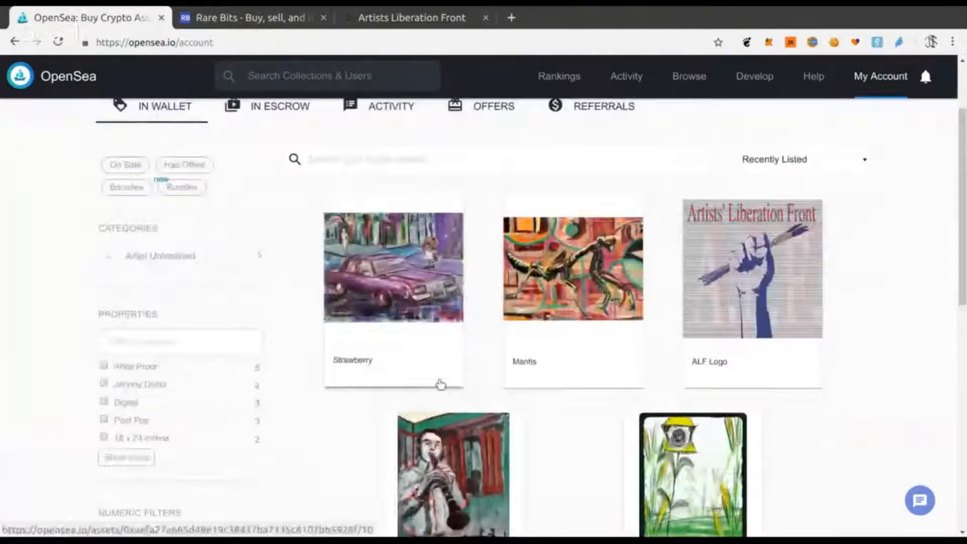
scroll(404, 267, "down", 1)
left_click(465, 448)
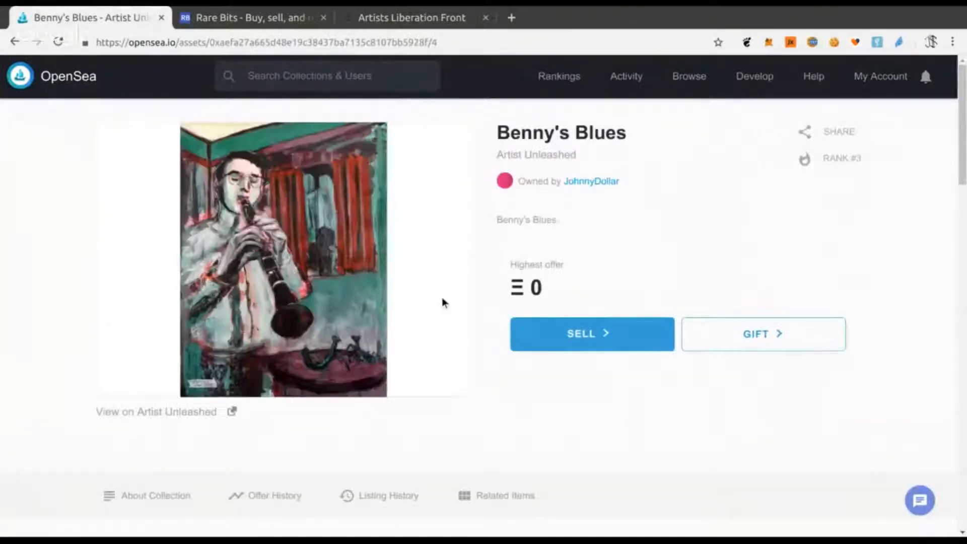
scroll(442, 297, "down", 3)
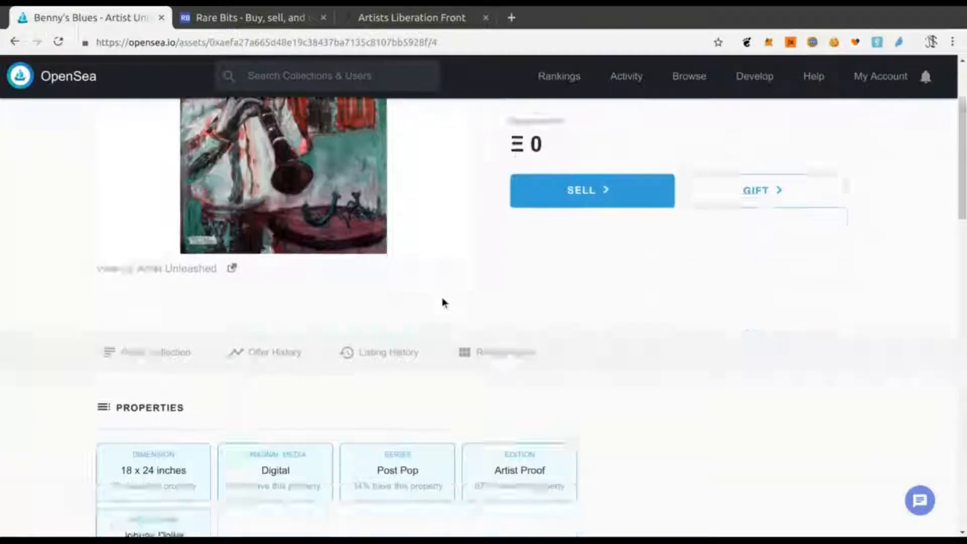
scroll(434, 286, "up", 3)
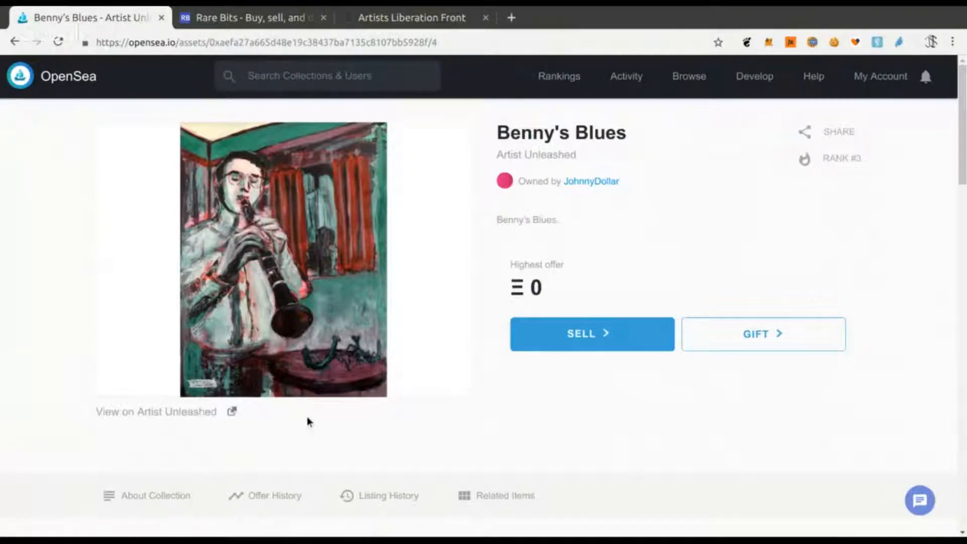
scroll(306, 421, "down", 5)
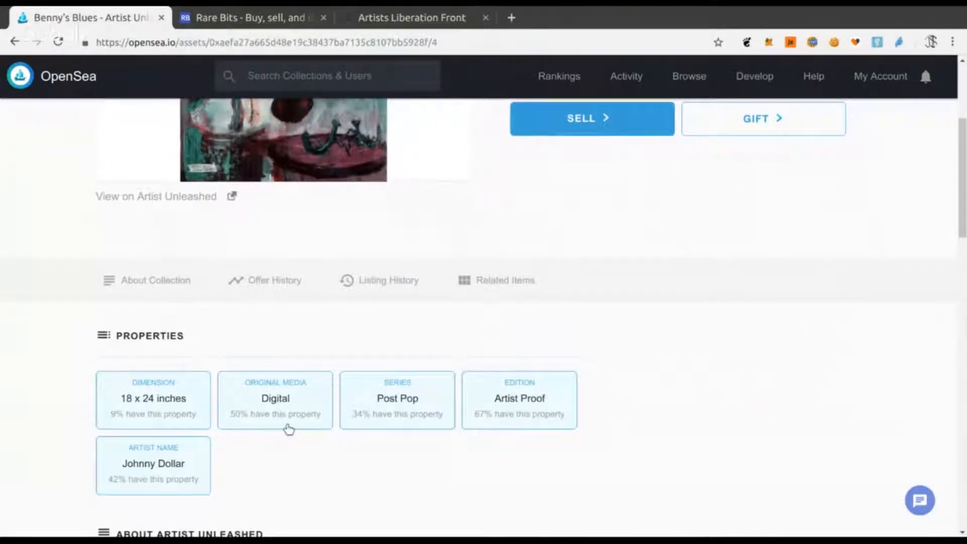
scroll(295, 459, "up", 1)
scroll(278, 413, "down", 1)
scroll(352, 428, "up", 1)
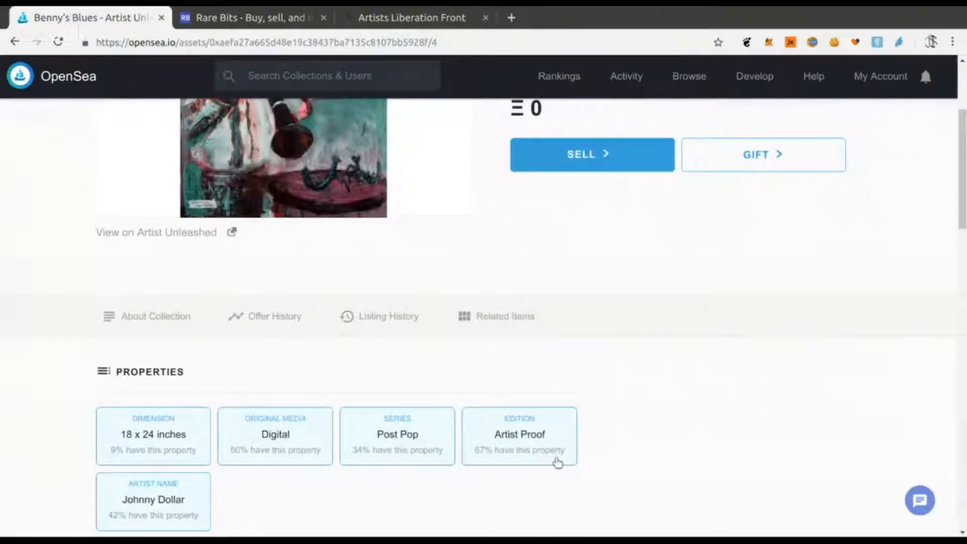
scroll(551, 451, "down", 1)
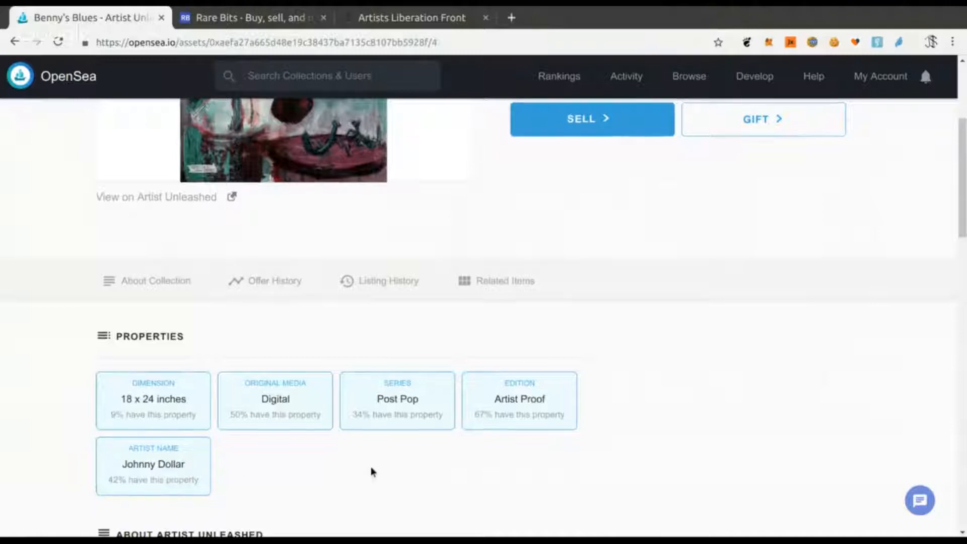
scroll(371, 466, "up", 4)
scroll(371, 471, "up", 4)
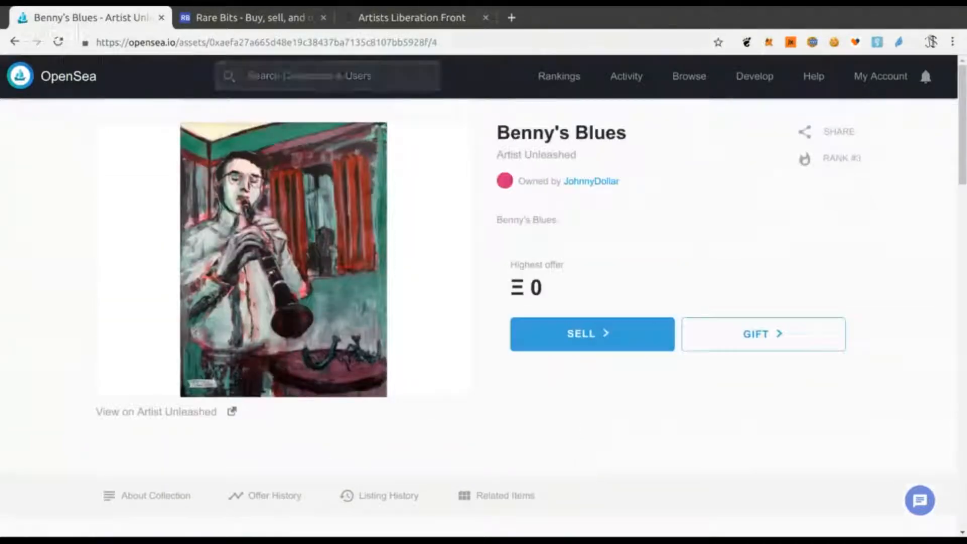
- Reload the OpenSea account page, open The Mythical Moon and review its properties
left_click(71, 78)
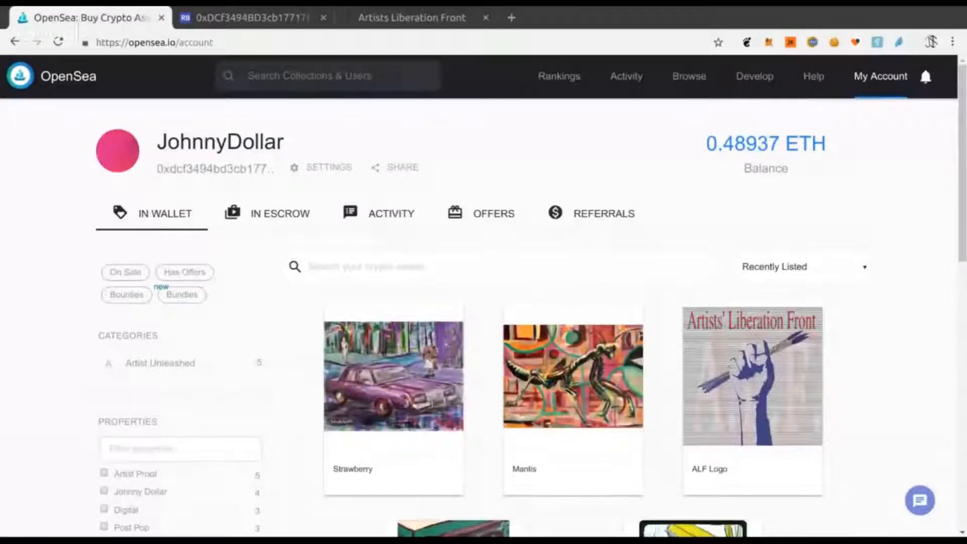
left_click(58, 41)
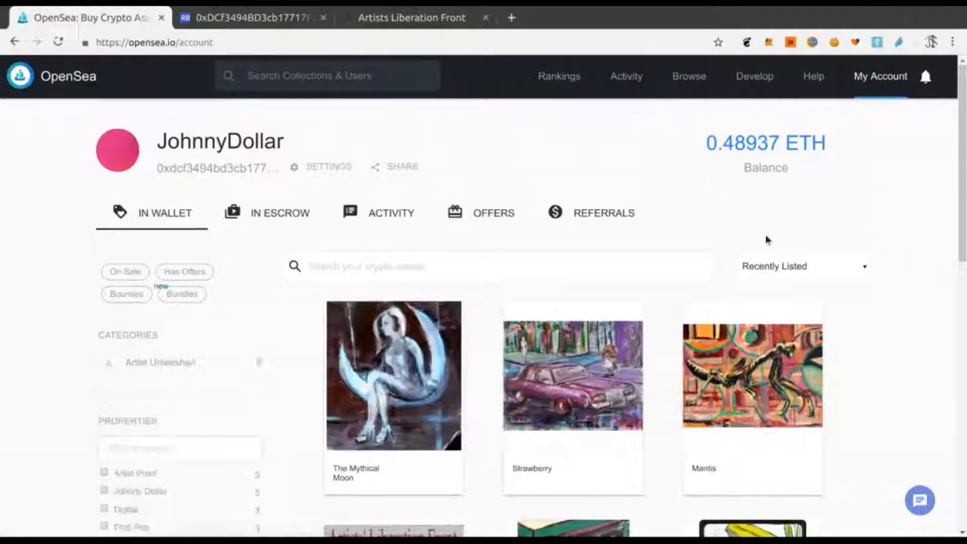
scroll(477, 481, "down", 1)
scroll(477, 481, "down", 1)
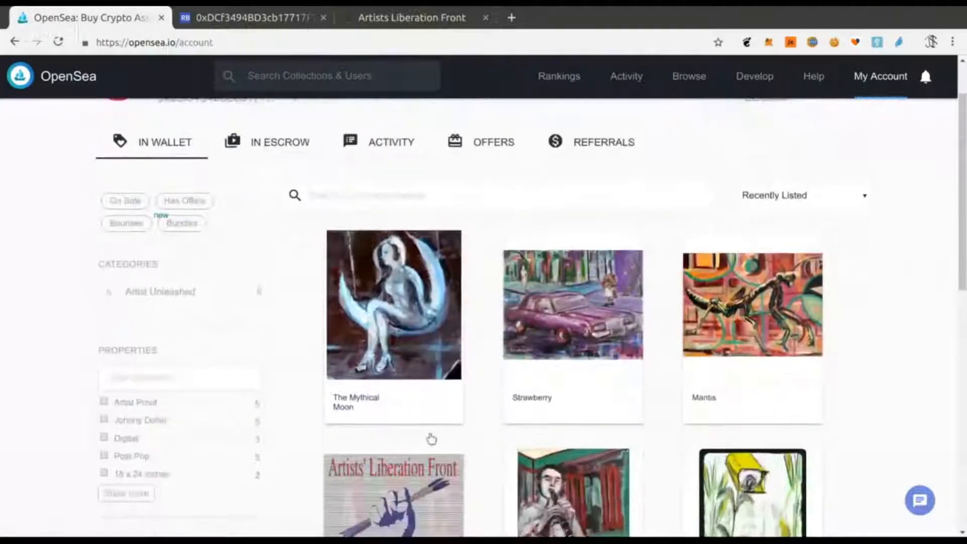
left_click(408, 335)
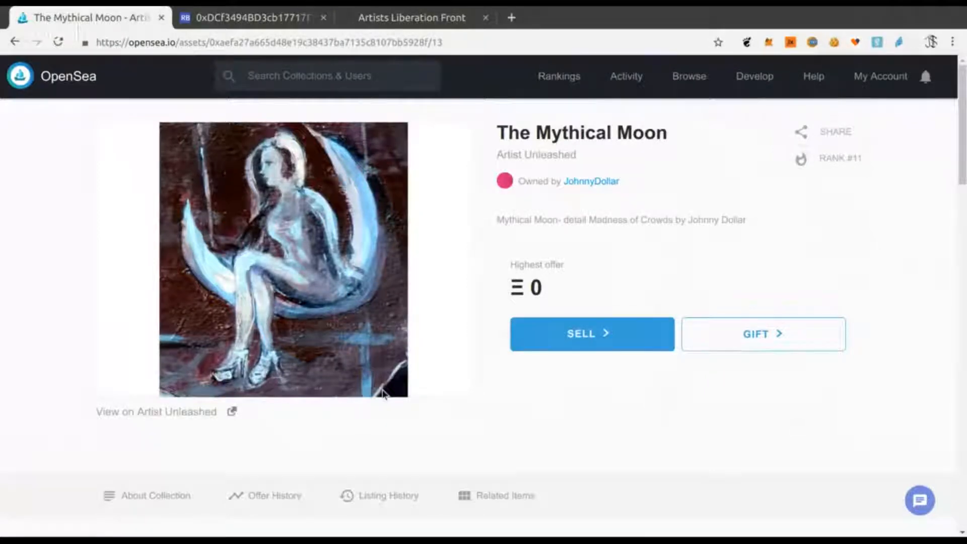
scroll(388, 345, "down", 3)
scroll(334, 375, "down", 5)
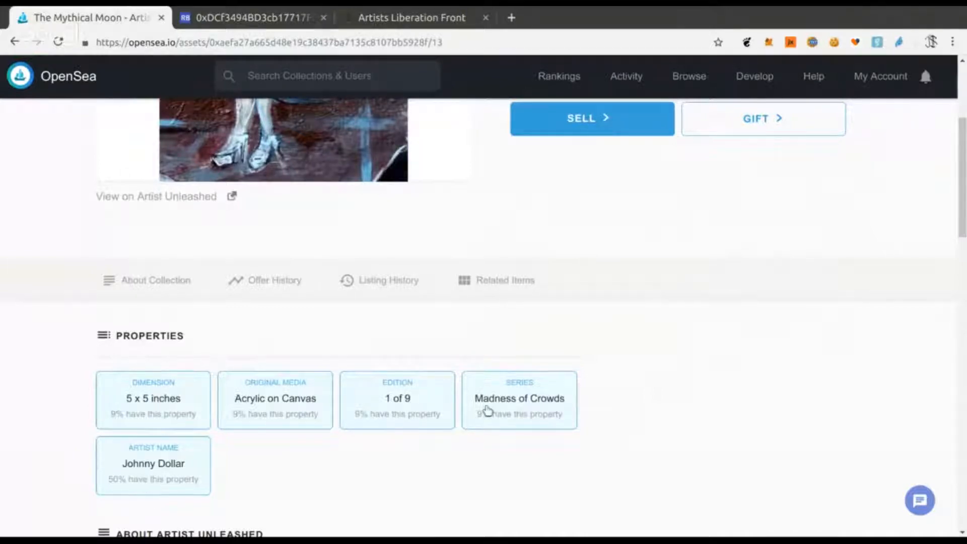
scroll(487, 410, "up", 4)
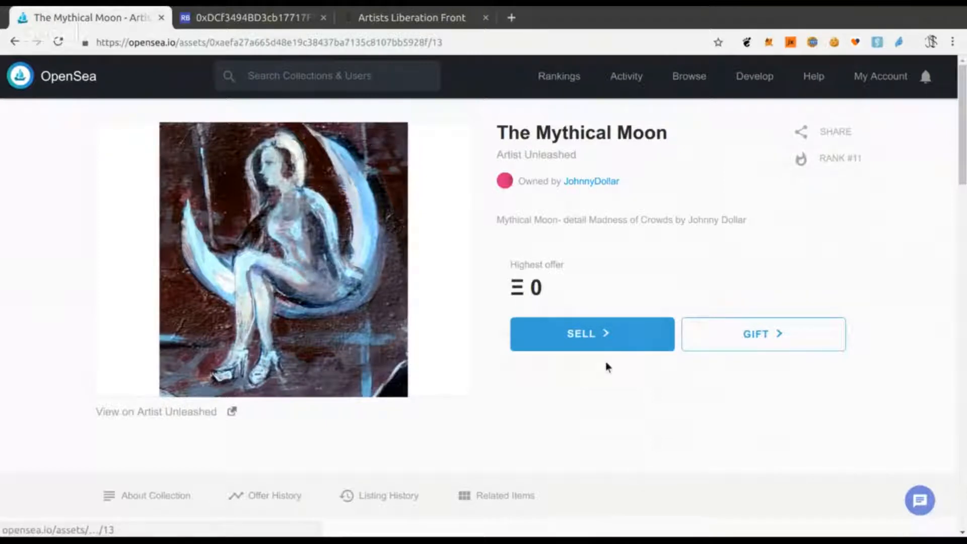
- Sell The Mythical Moon at a fixed price of 0.2 ether and post the listing
left_click(589, 347)
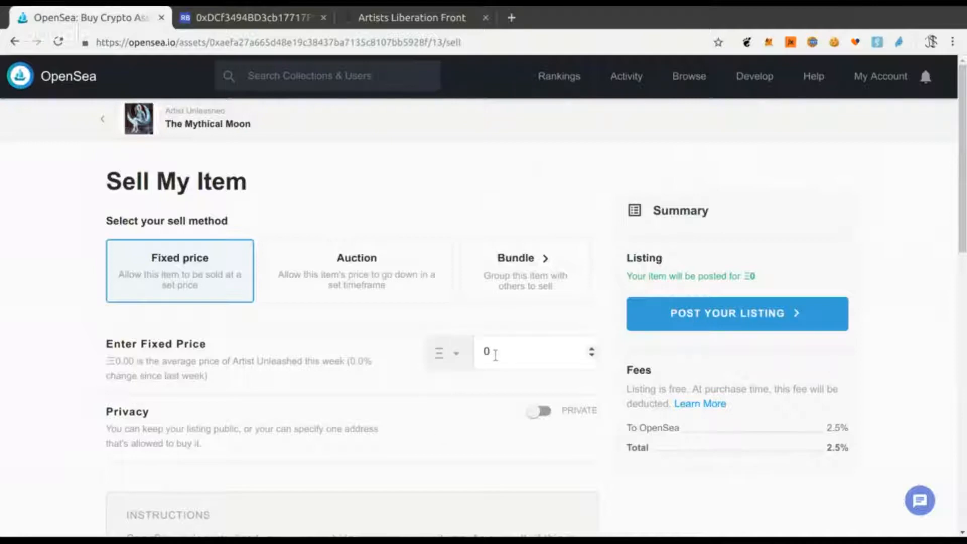
left_click(457, 359)
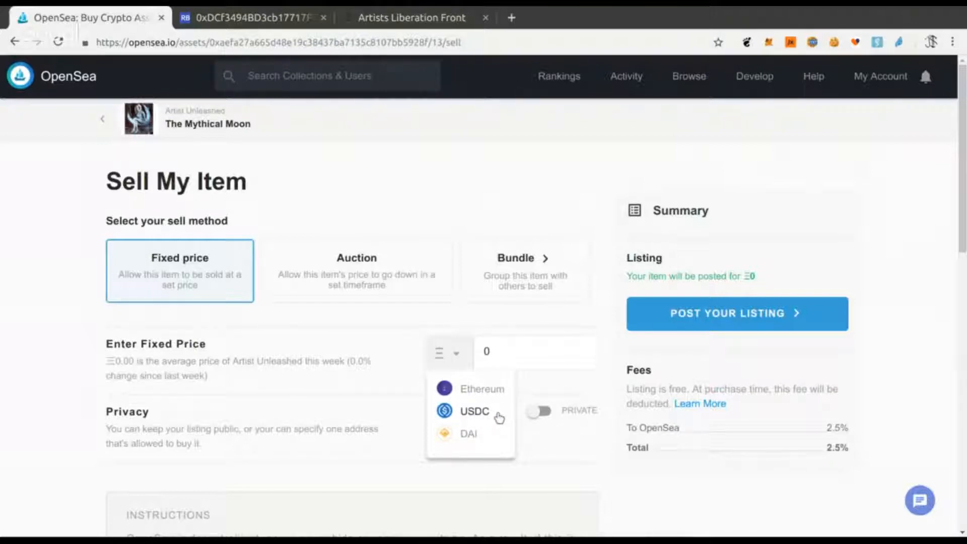
double_click(511, 348)
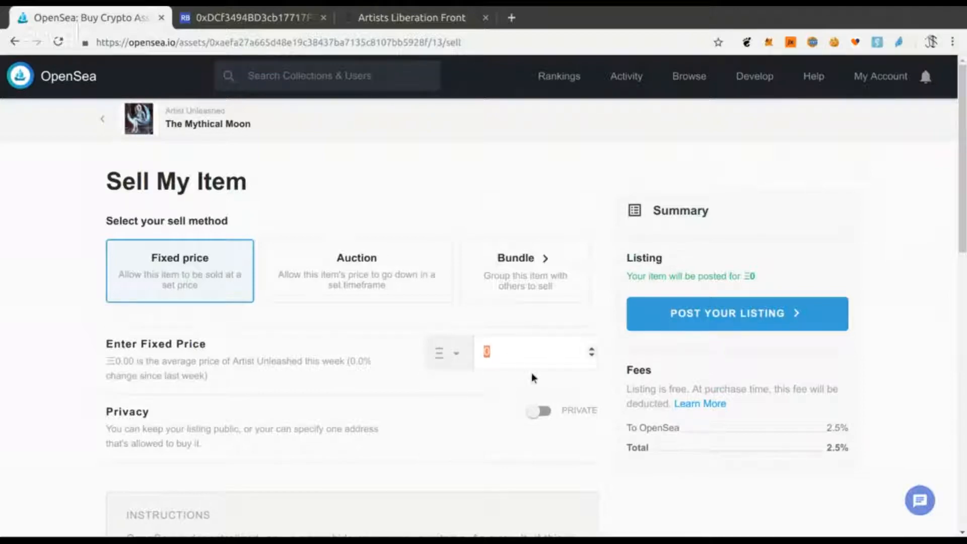
key("BackSpace")
type("0")
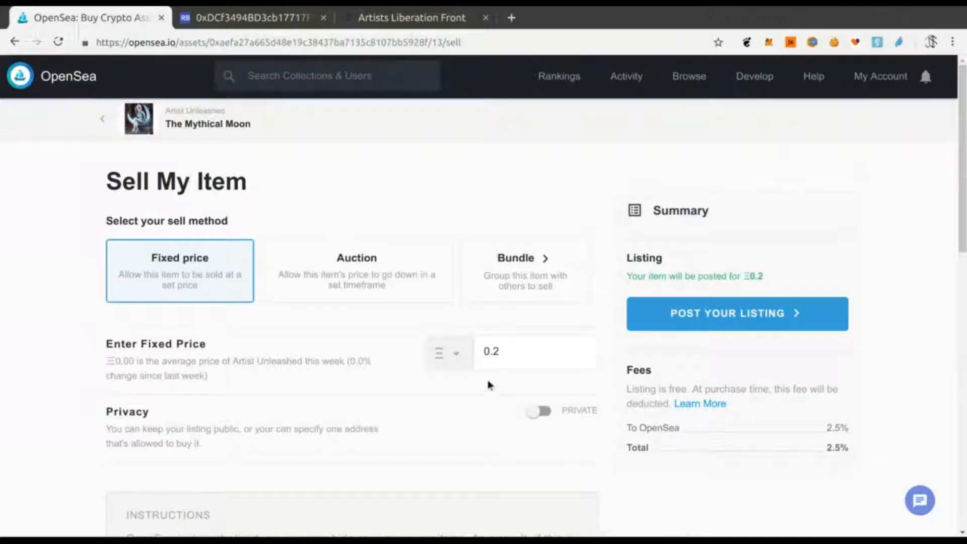
left_click(787, 319)
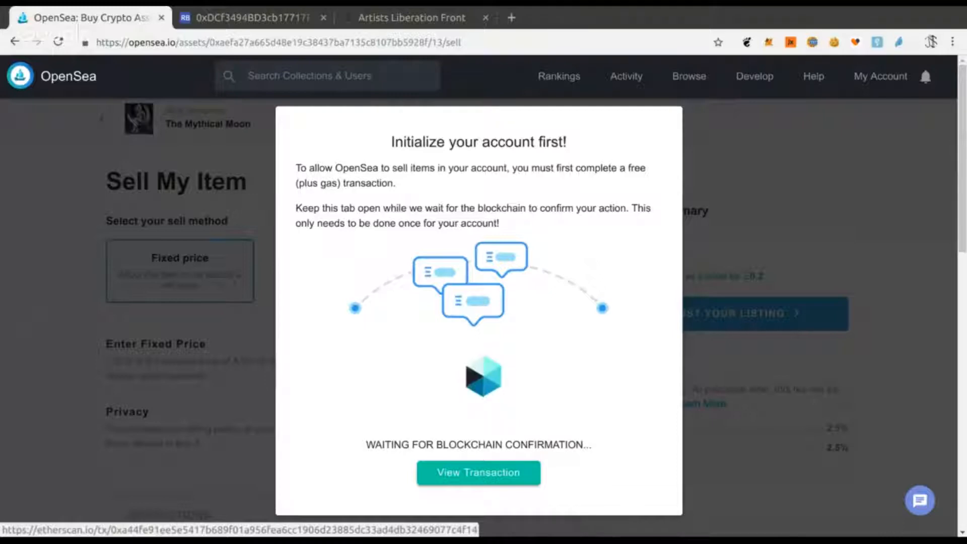
- Open the account initialization transaction on Etherscan, then return to the OpenSea sell page
left_click(479, 471)
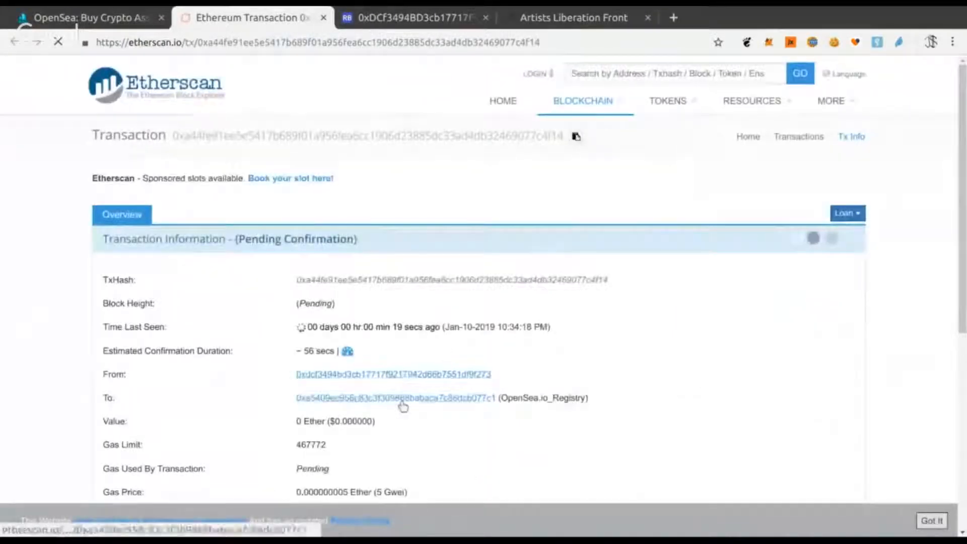
left_click(100, 17)
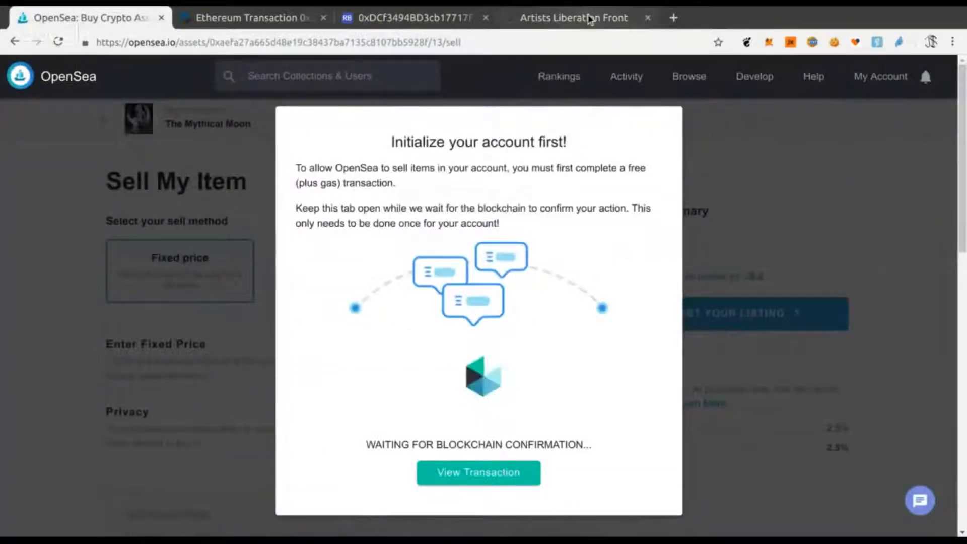
- Open The Mythical Moon in the Rare Bits wallet and review its details and transaction history
left_click(369, 18)
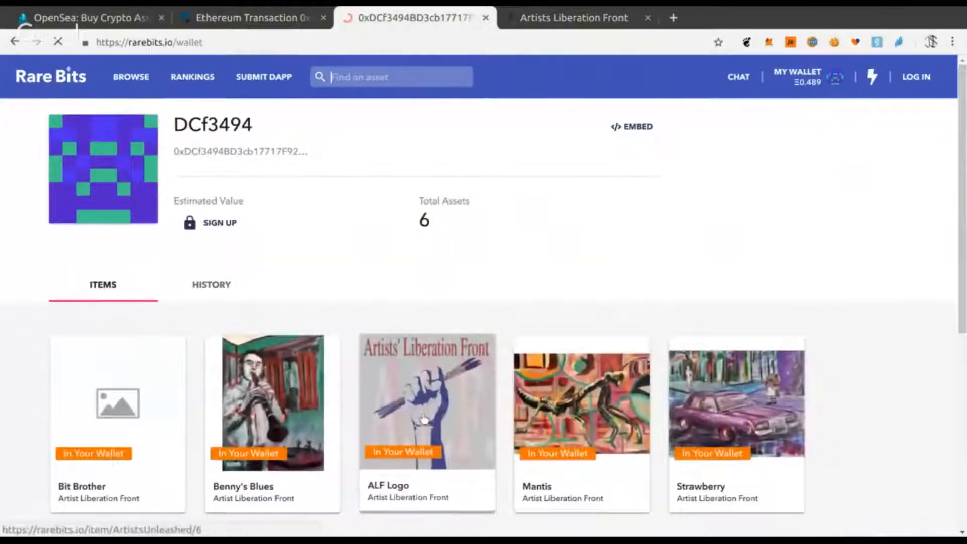
scroll(423, 418, "down", 5)
left_click(151, 451)
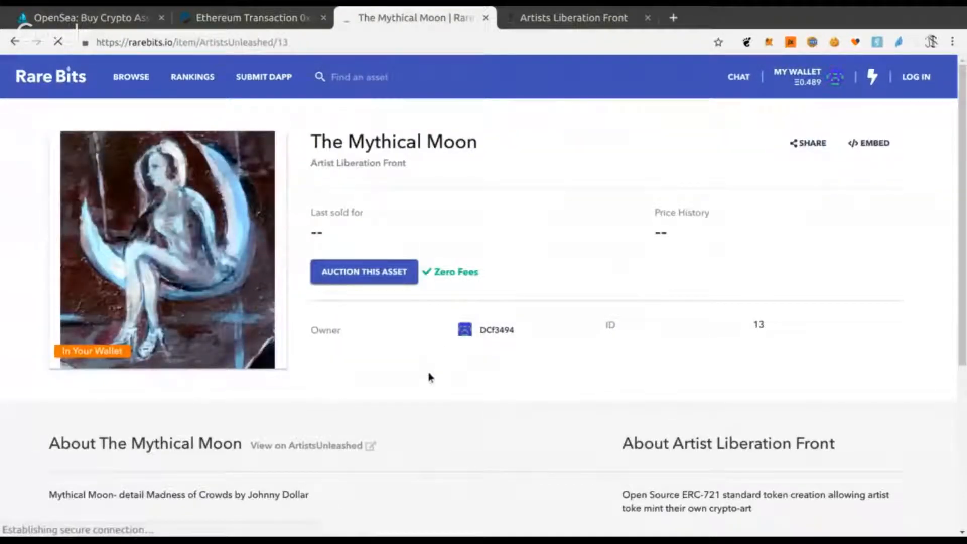
scroll(429, 373, "down", 2)
scroll(432, 349, "up", 2)
scroll(432, 349, "down", 1)
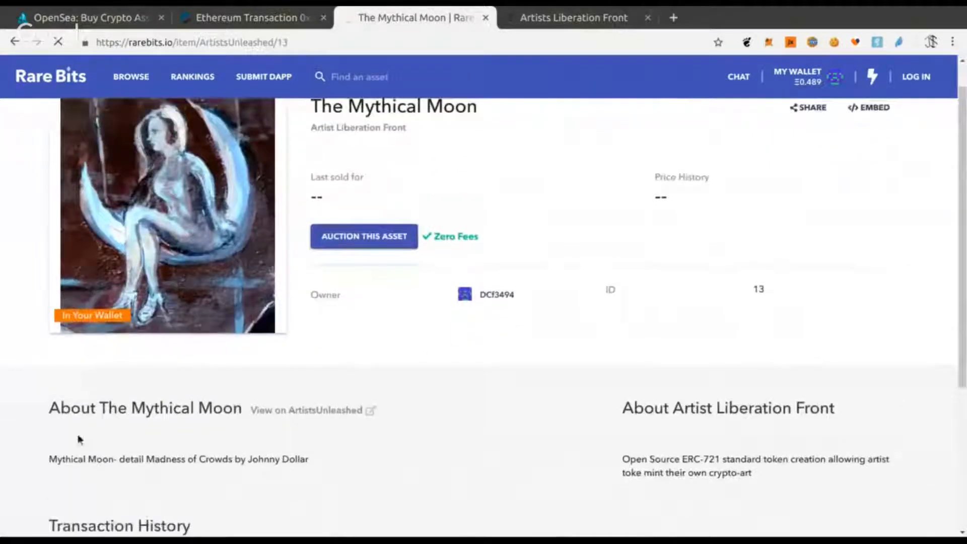
scroll(309, 417, "down", 5)
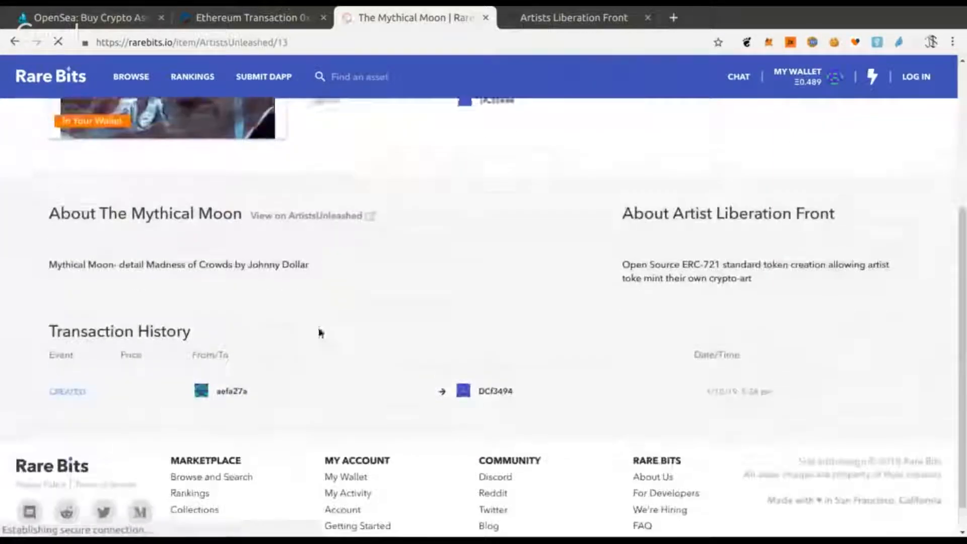
scroll(953, 381, "up", 3)
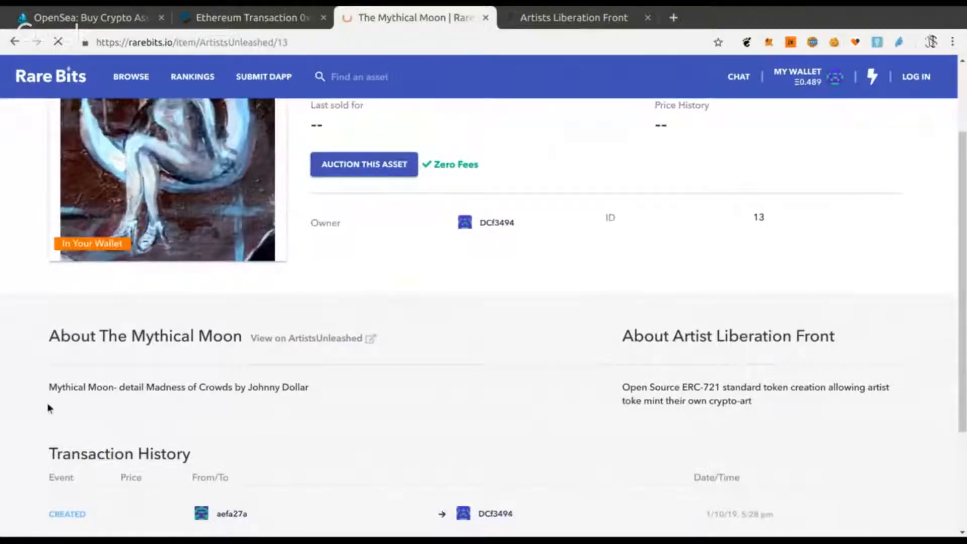
scroll(422, 420, "up", 3)
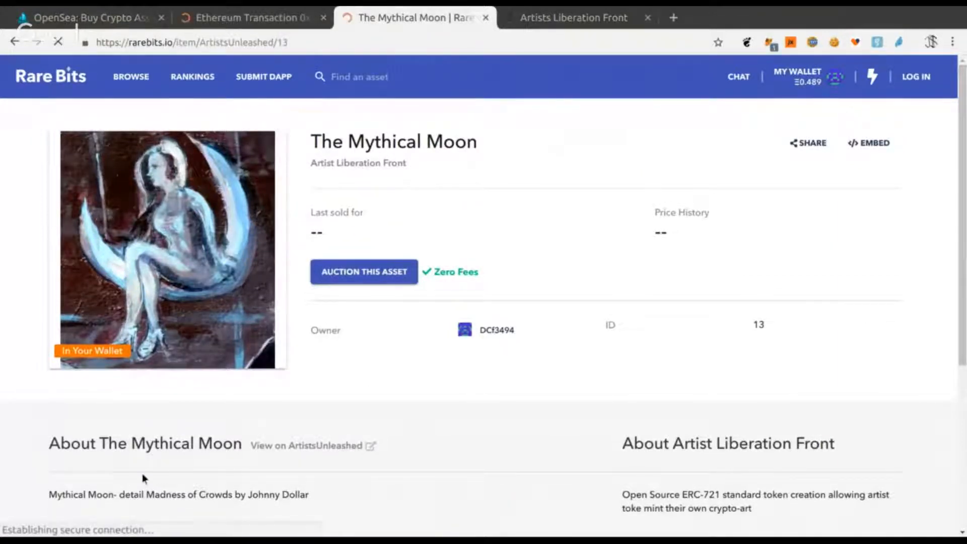
- Select and read The Mythical Moon's description text on its Rare Bits page
left_click_drag(44, 493, 323, 493)
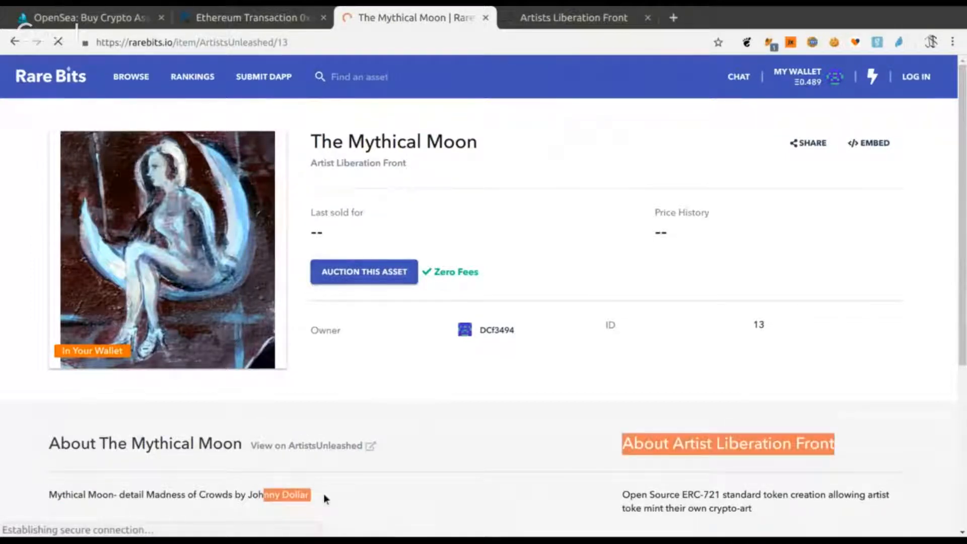
left_click(464, 458)
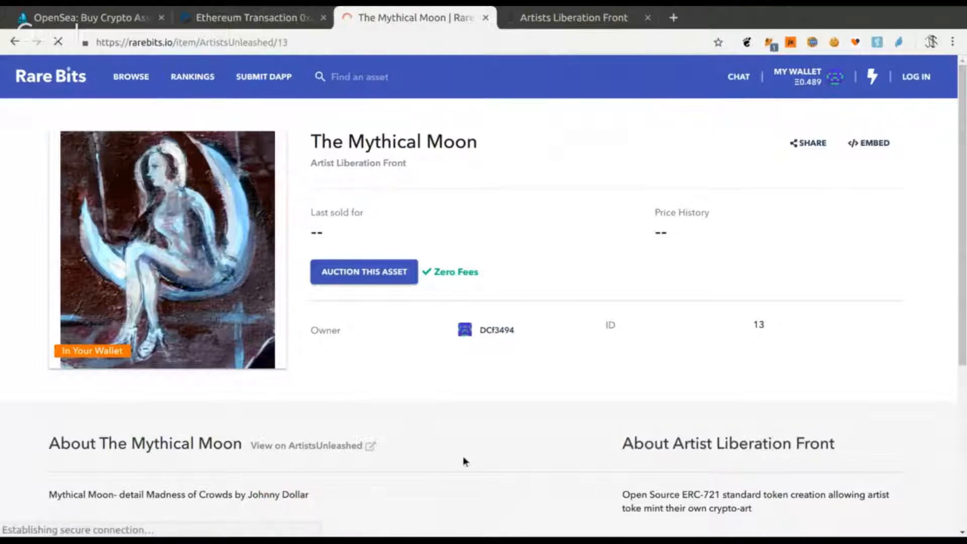
scroll(463, 456, "down", 4)
left_click_drag(42, 374, 67, 399)
triple_click(49, 387)
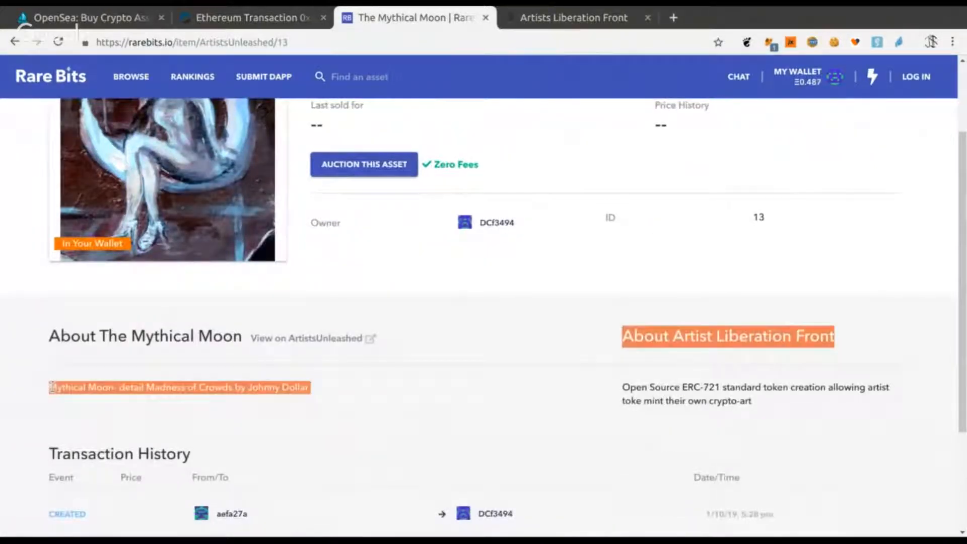
left_click(353, 440)
scroll(68, 56, "up", 3)
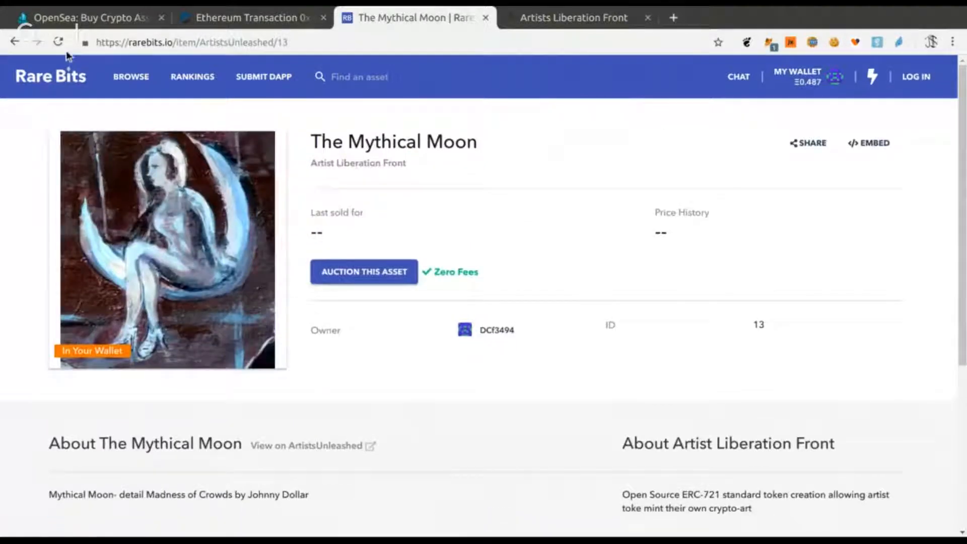
- Check the initialization transaction's status on Etherscan and close the Etherscan and Rare Bits tabs
left_click(107, 20)
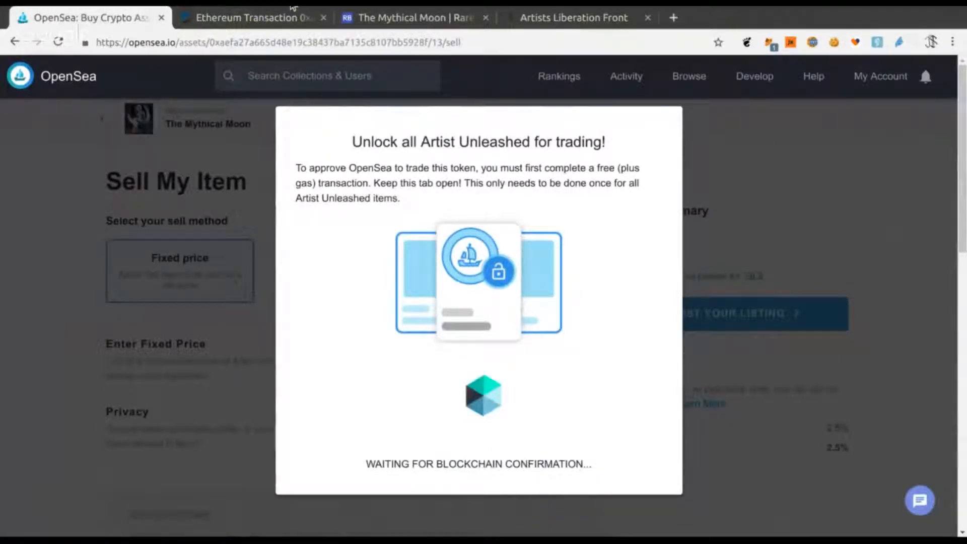
left_click(246, 16)
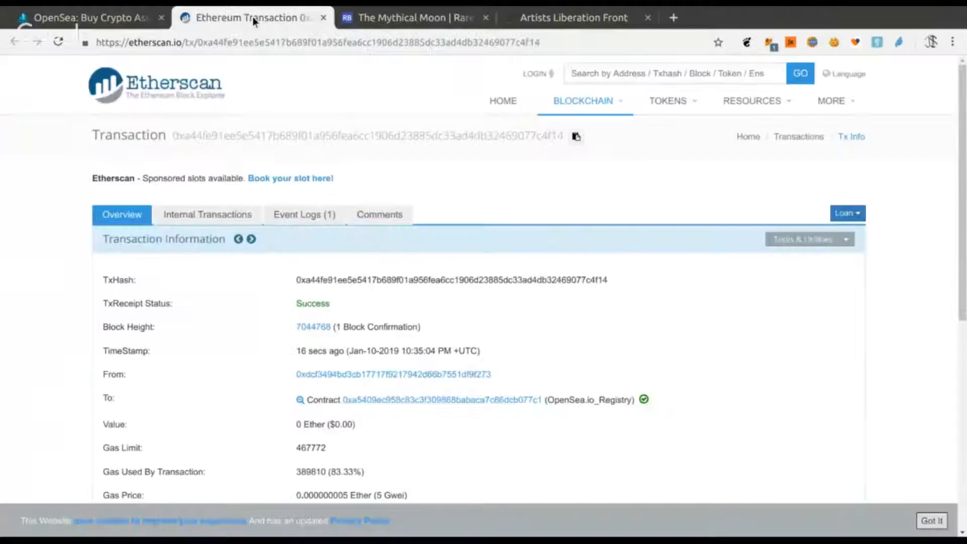
left_click(323, 18)
left_click(322, 18)
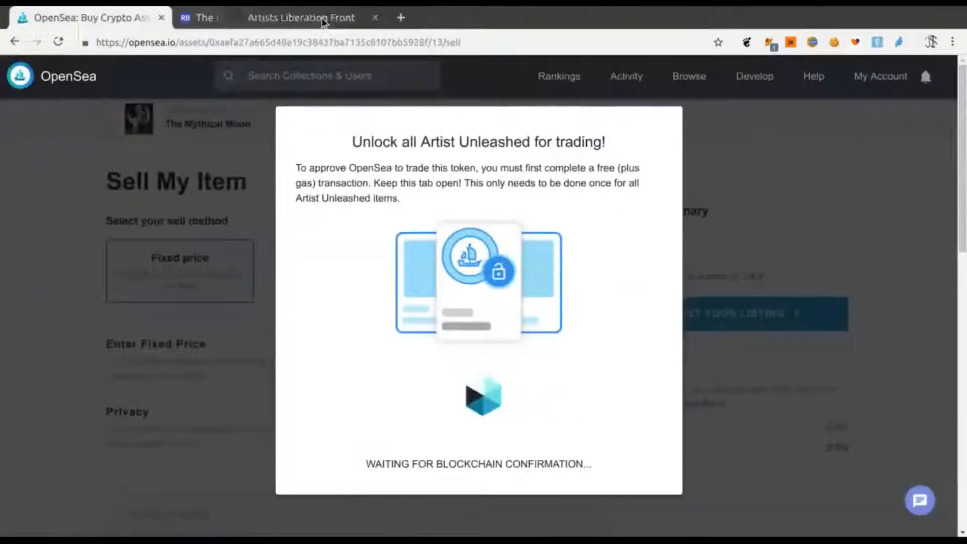
- Reset the ALF mint form and return to the OpenSea unlock-for-trading dialog
left_click(276, 19)
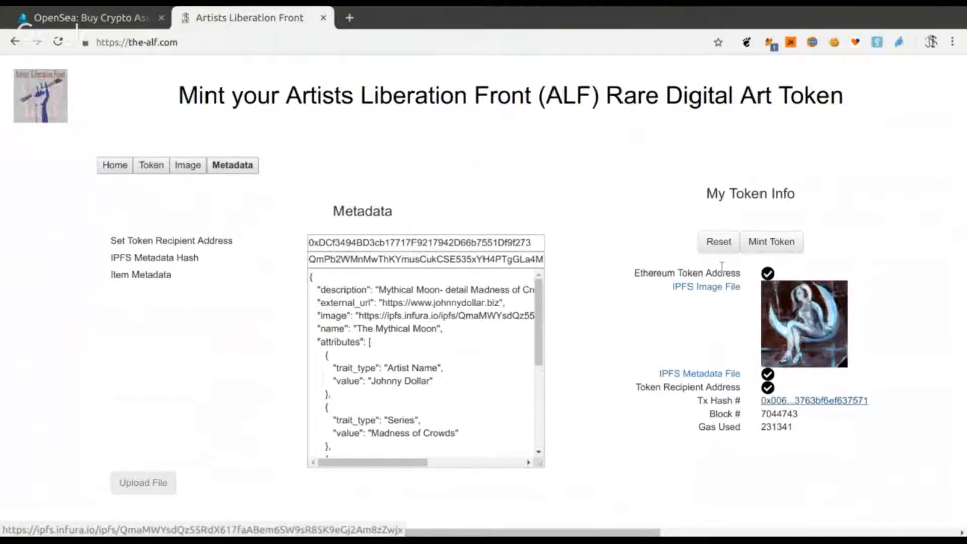
left_click(719, 241)
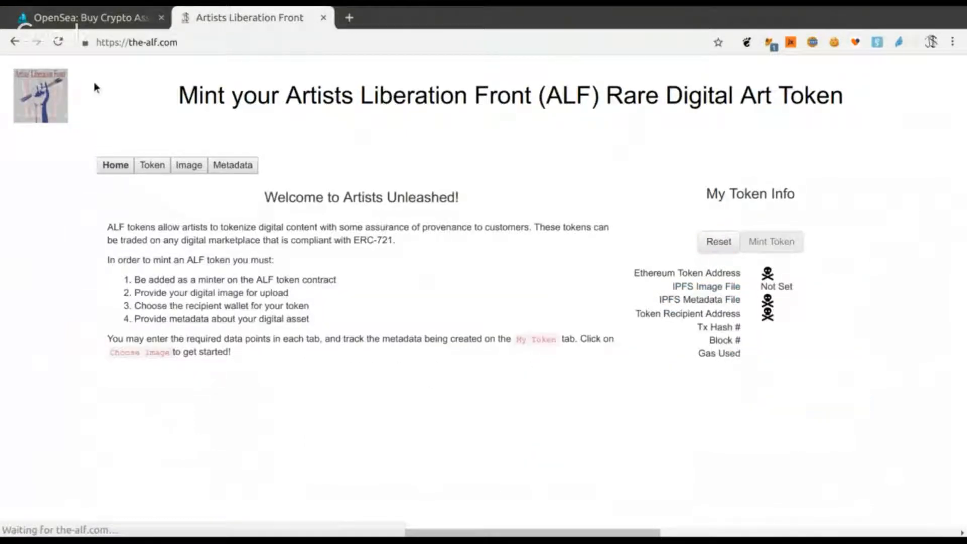
left_click(67, 19)
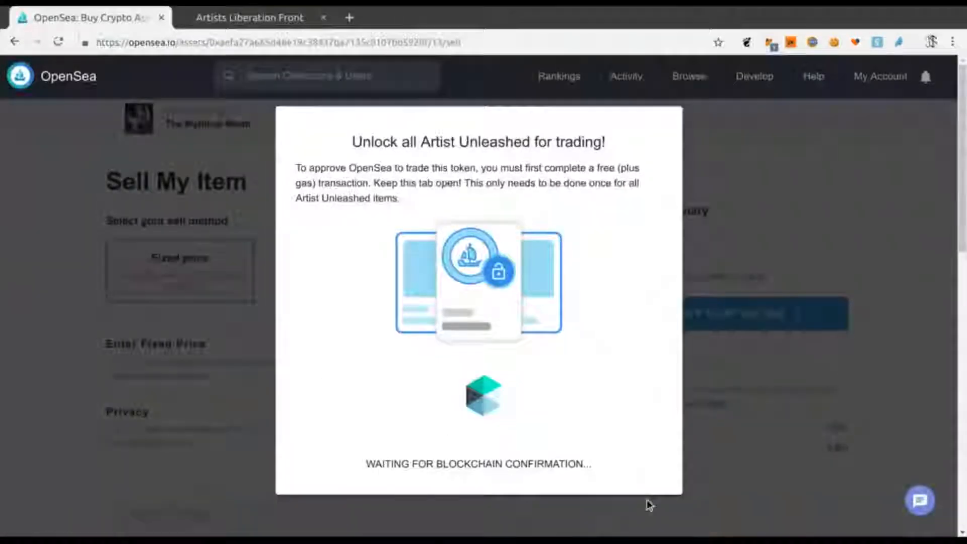